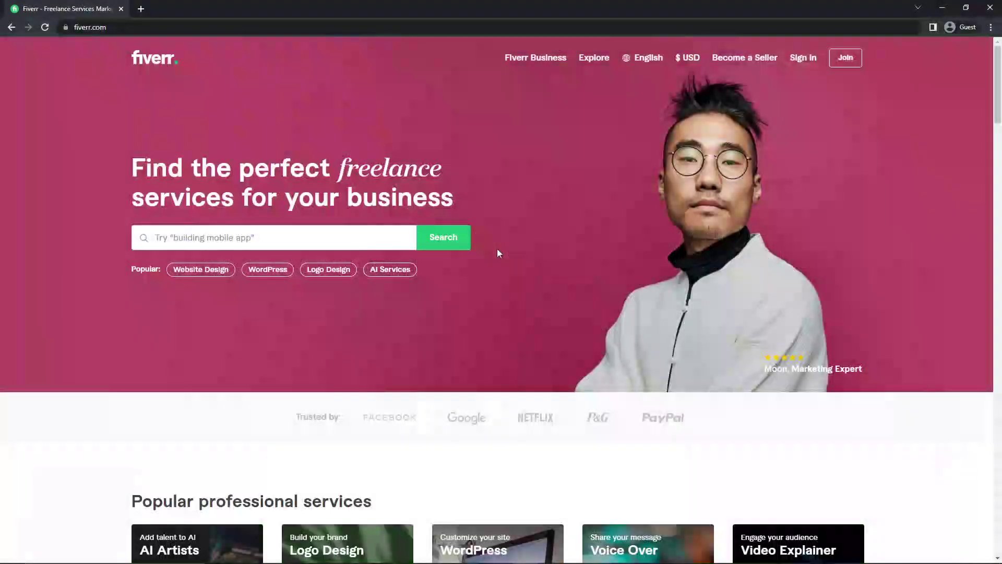
Step: Search Fiverr for 'business card'
click(223, 236)
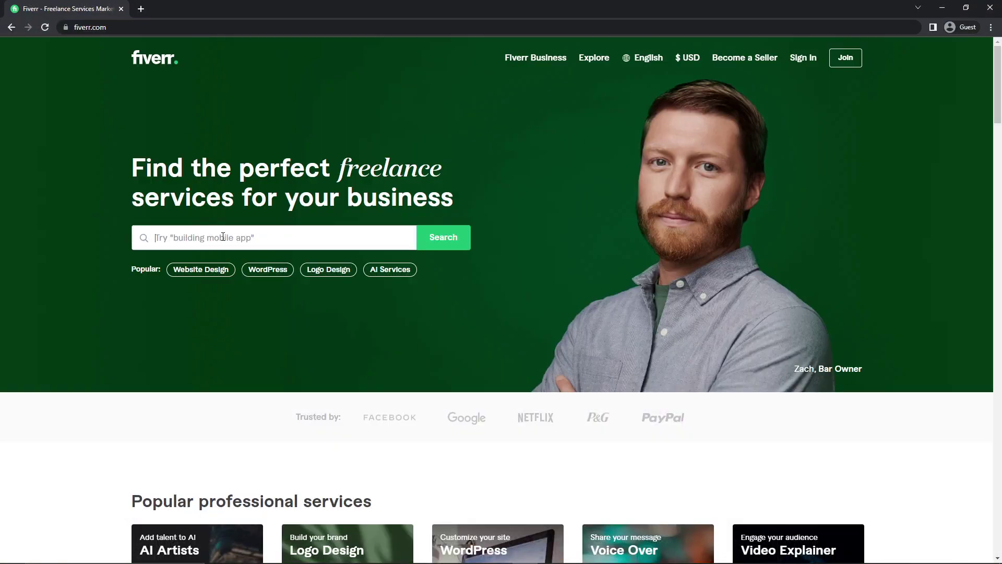
text(business card)
key(Return)
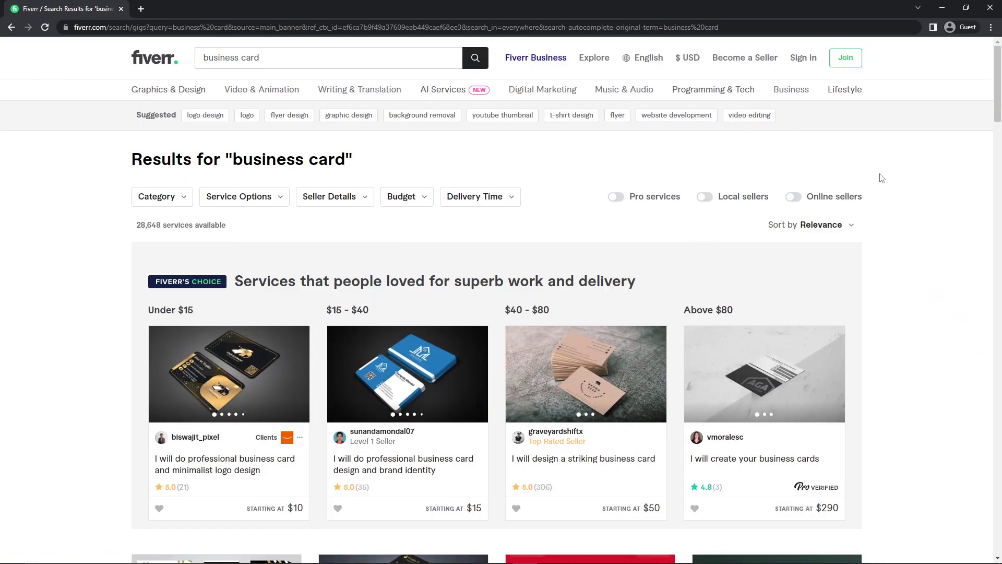
Step: Scroll the business card results and flip through the kraft-paper card gig's images
scroll(882, 178, down, 7)
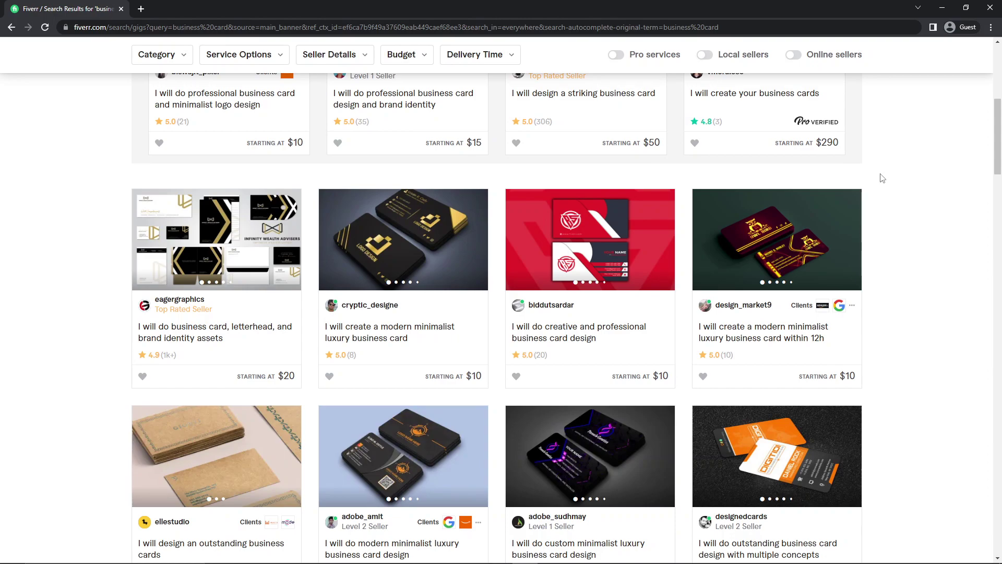
scroll(880, 177, down, 2)
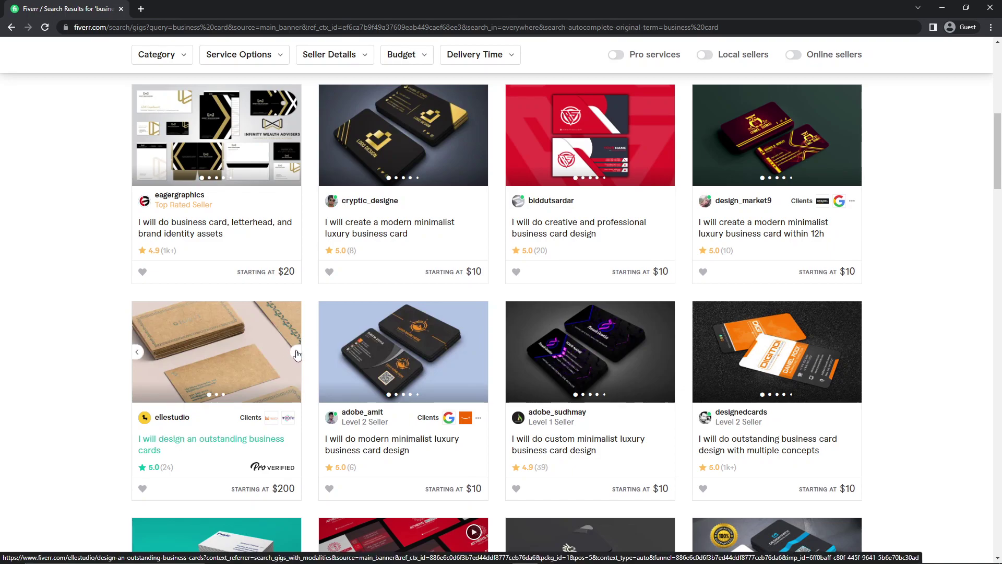
click(297, 355)
click(296, 355)
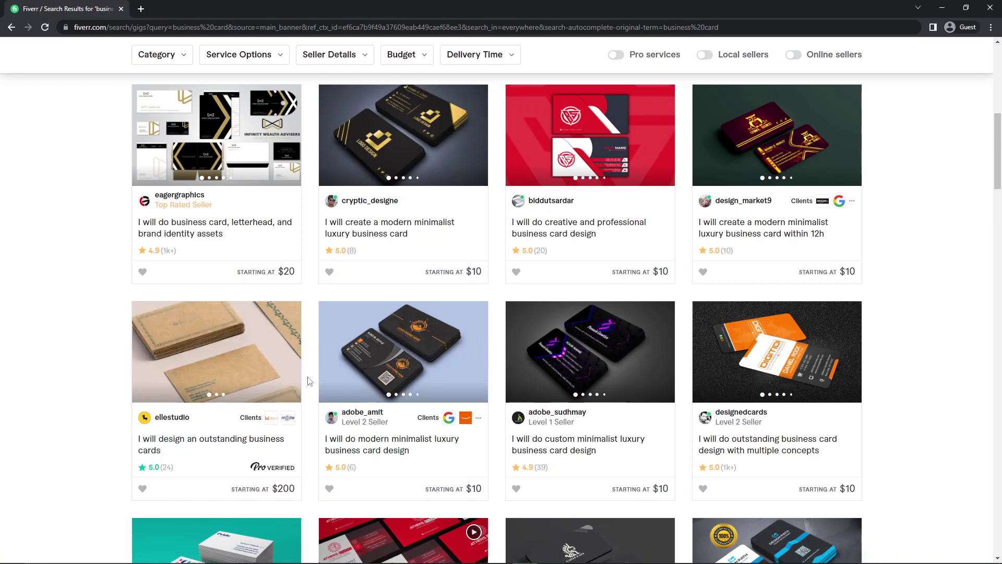
key(alt+Tab)
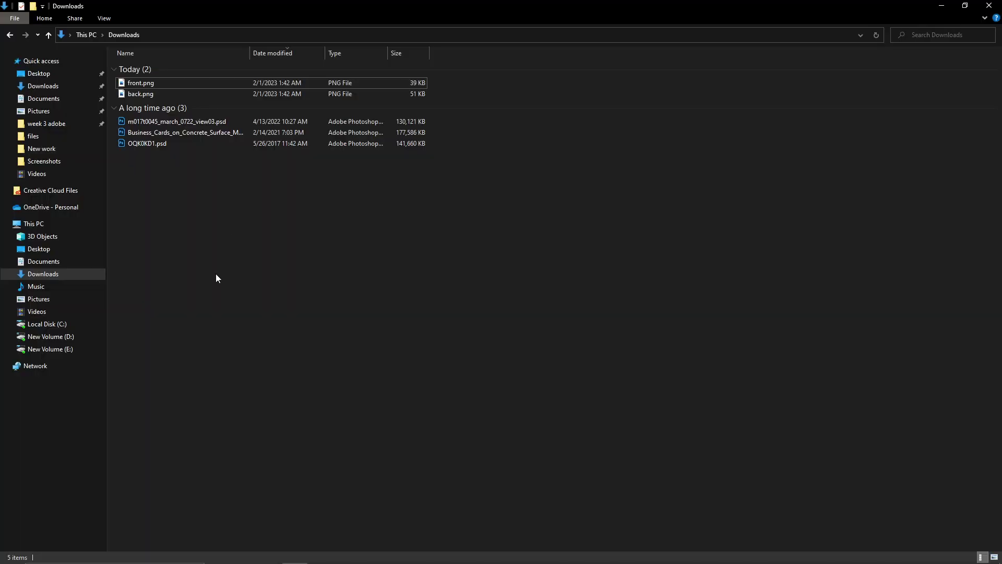
double_click(139, 83)
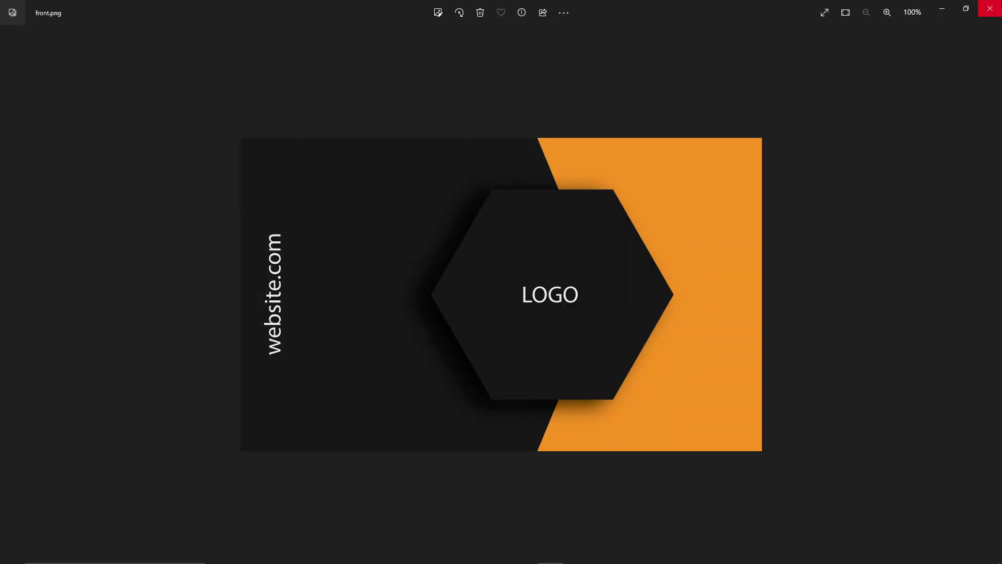
click(990, 9)
click(198, 94)
key(Return)
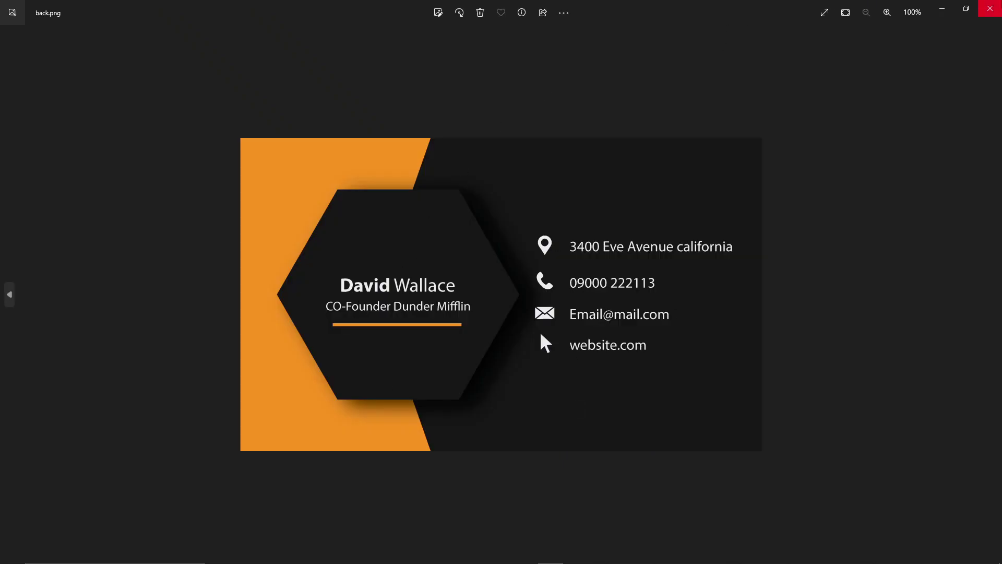
click(944, 5)
drag(135, 162, 219, 172)
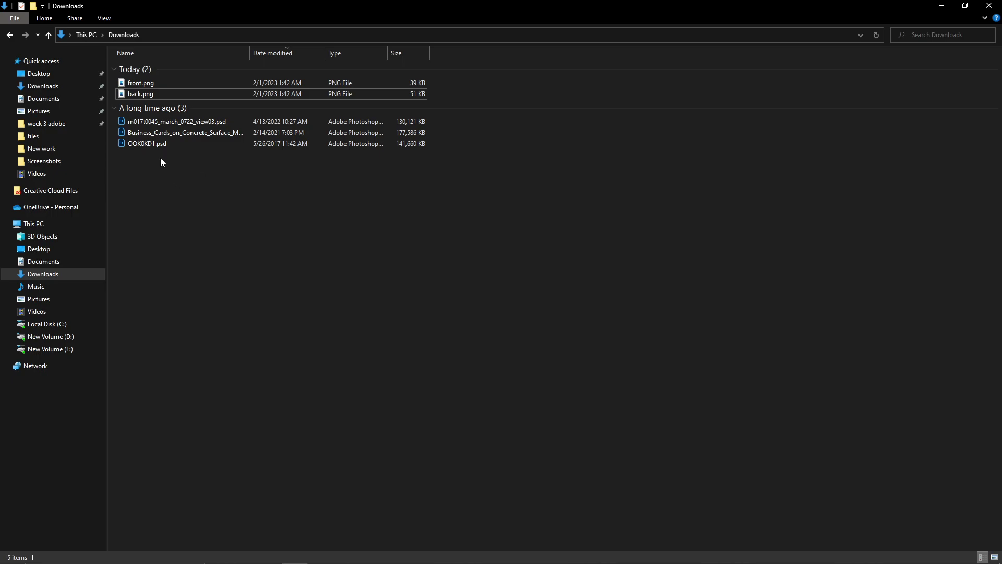
Step: Open the black business-card mockup PSD, then front.png and back.png from Downloads
click(150, 122)
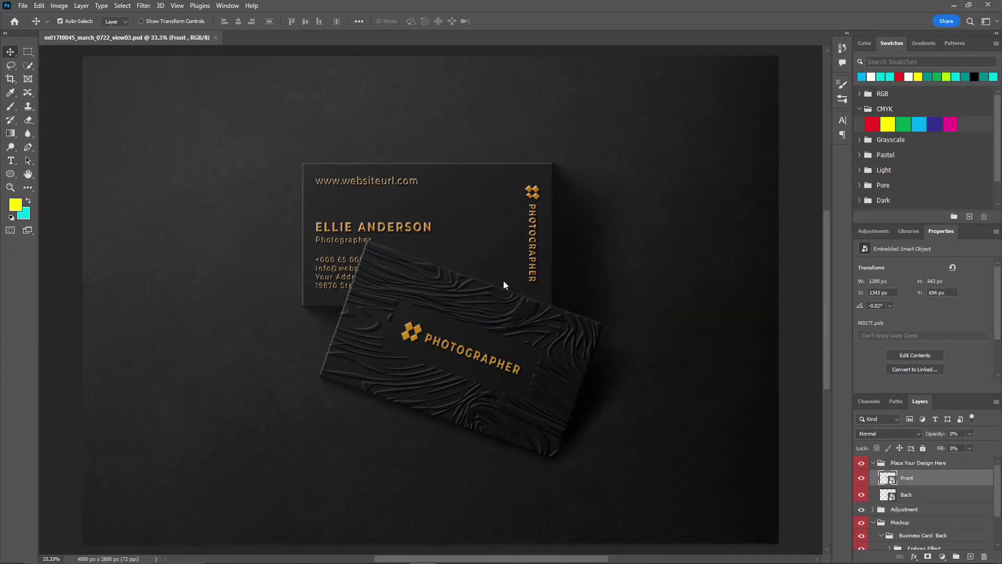
key(alt+Tab)
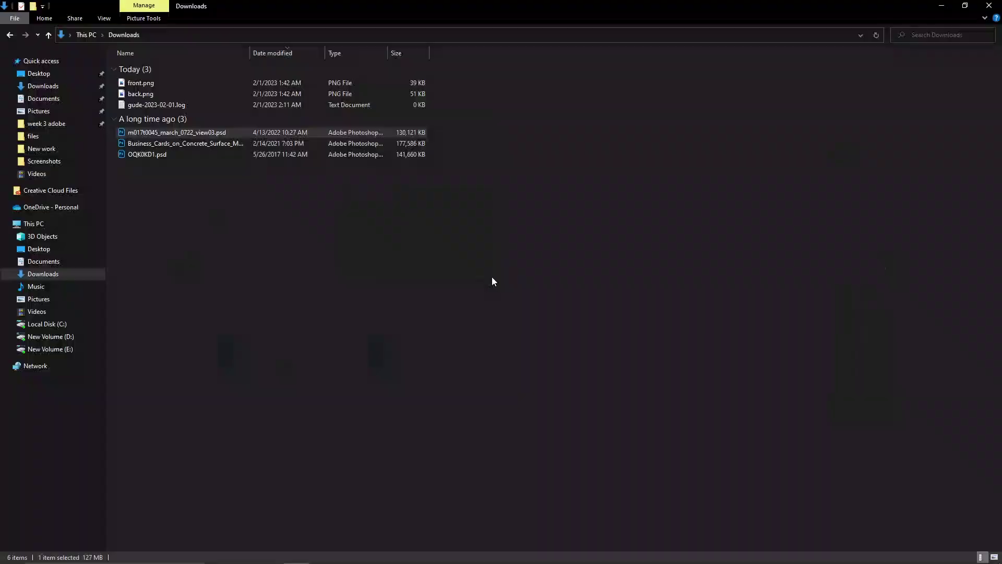
drag(205, 86, 205, 92)
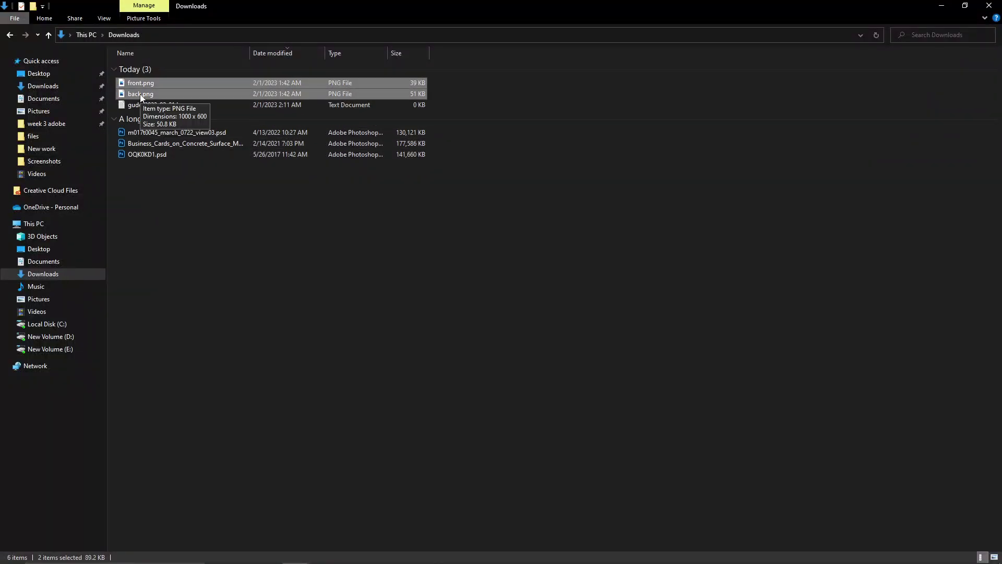
drag(140, 94, 343, 34)
Step: Select the Back card layer and preview the back and front designs, ending on the mockup
key(alt+Tab)
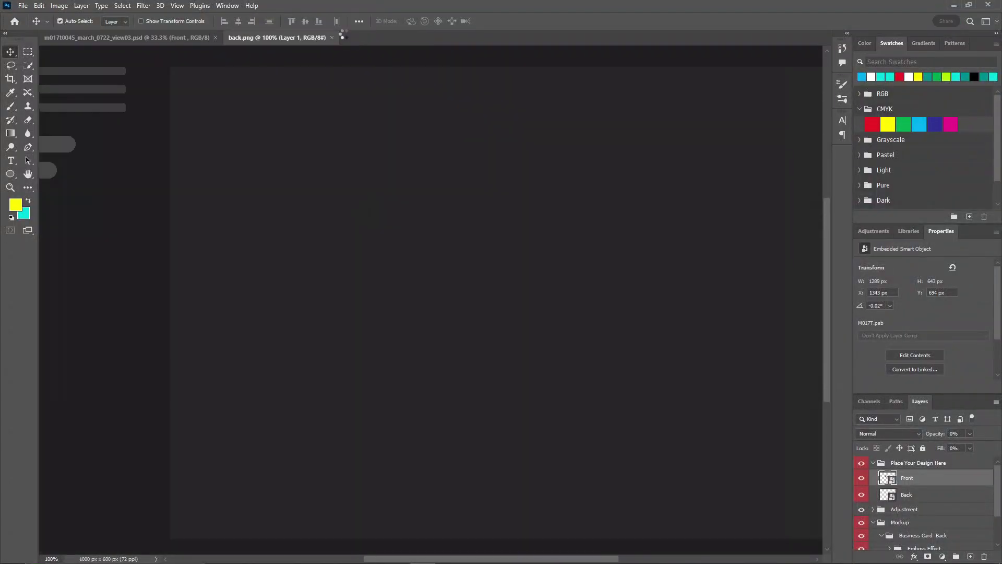
click(123, 37)
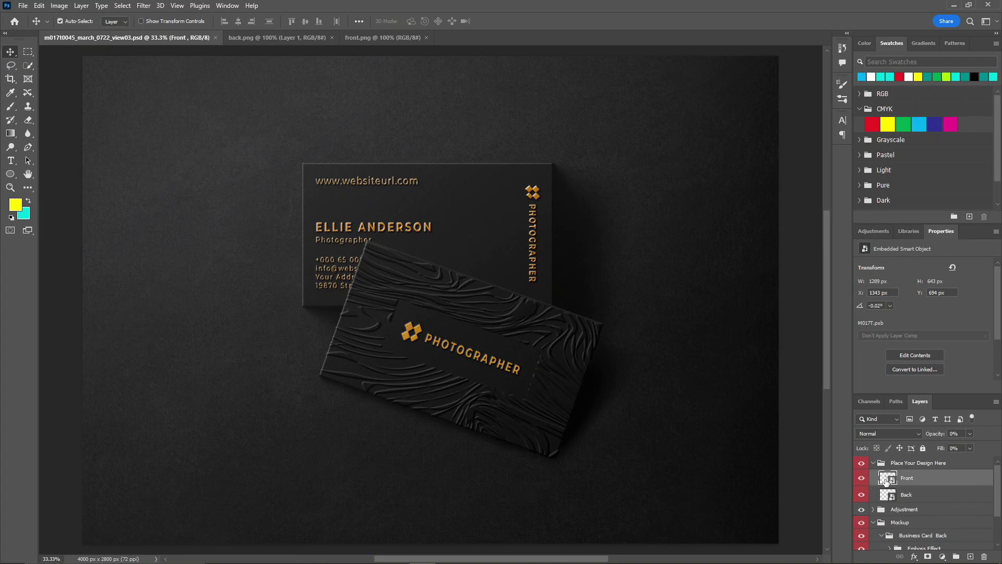
click(906, 494)
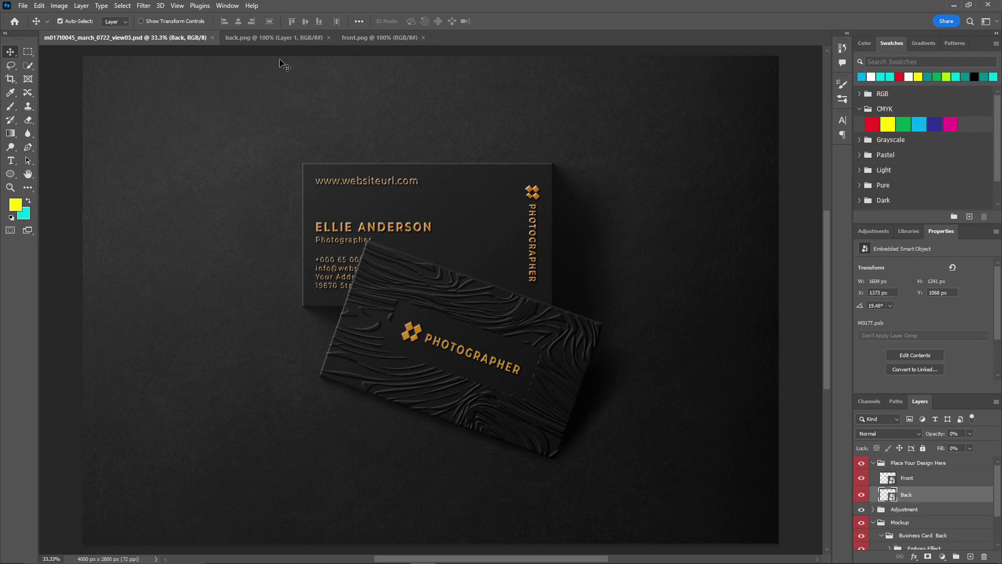
click(265, 37)
click(379, 38)
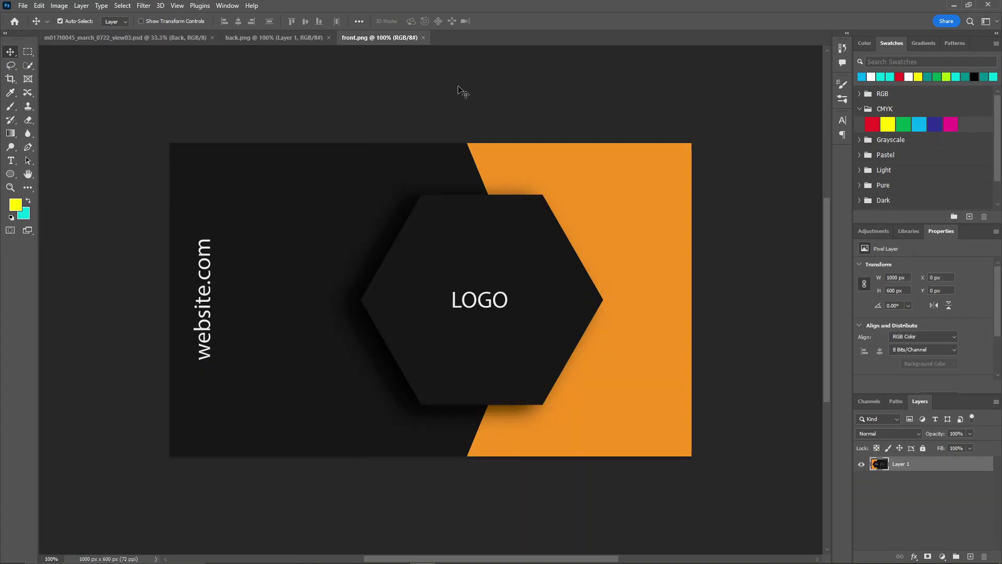
click(124, 38)
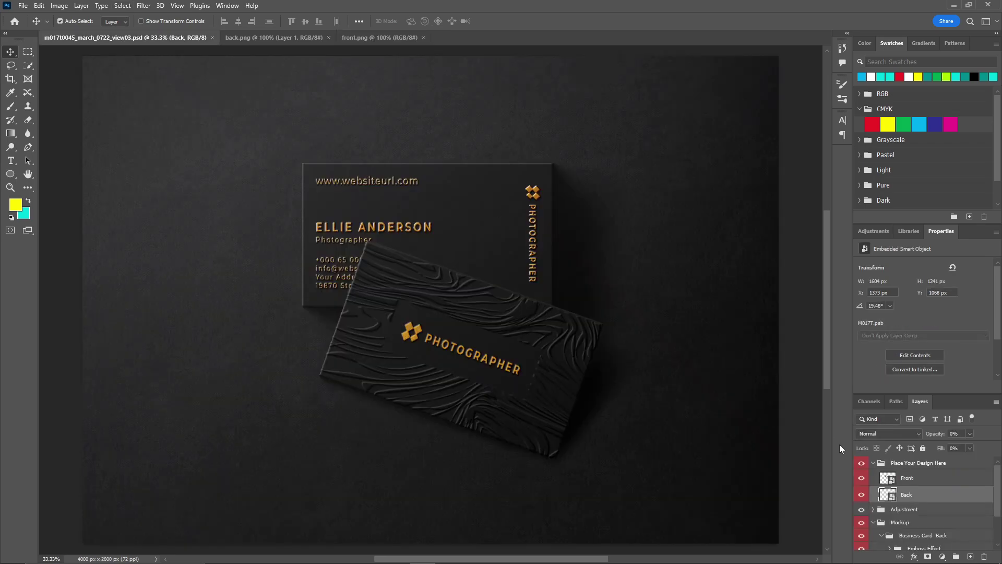
Step: In the Front card's M017T.psb, delete the placeholder Design layer and copy in the front.png design
double_click(886, 480)
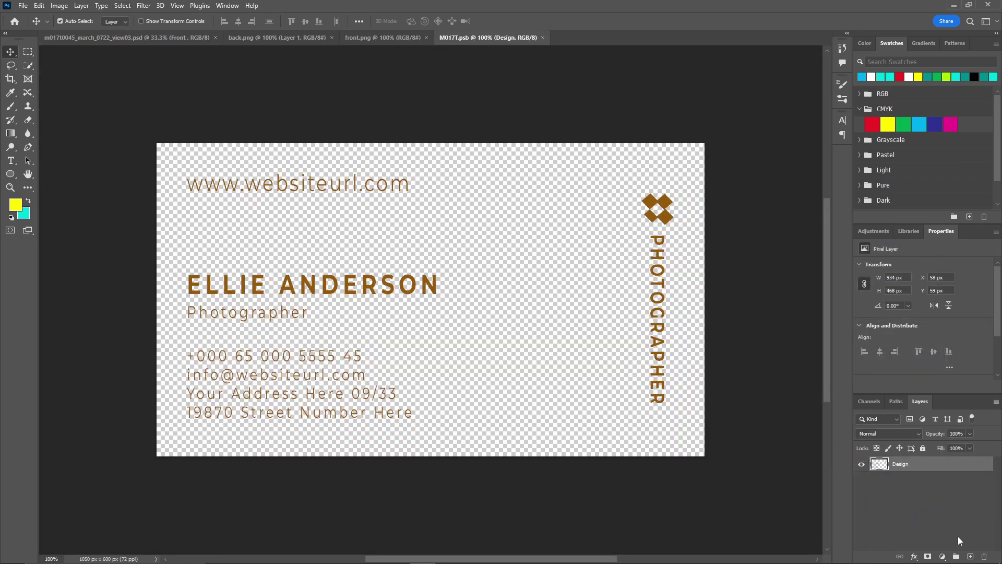
click(971, 557)
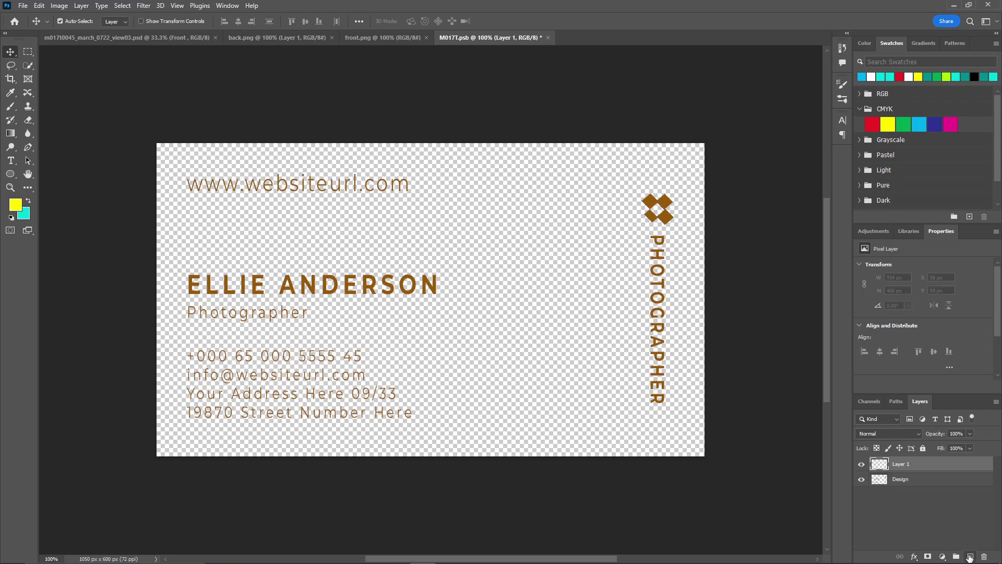
drag(911, 480, 984, 557)
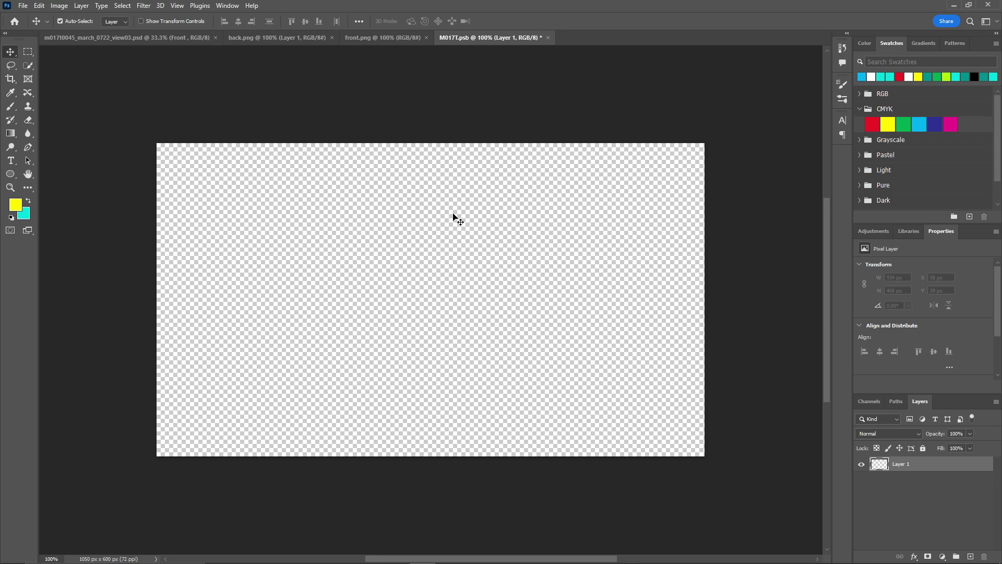
click(373, 39)
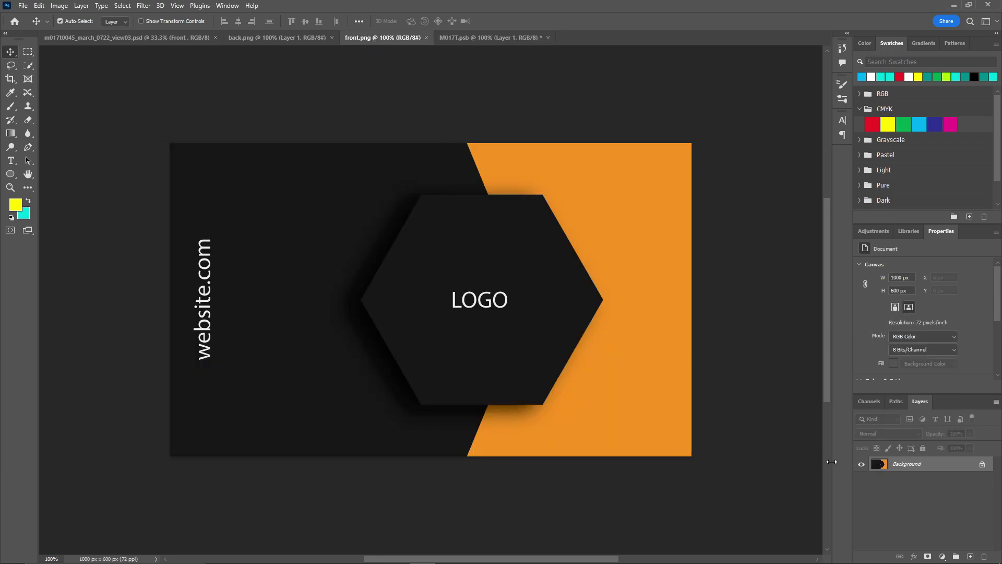
drag(906, 463, 970, 556)
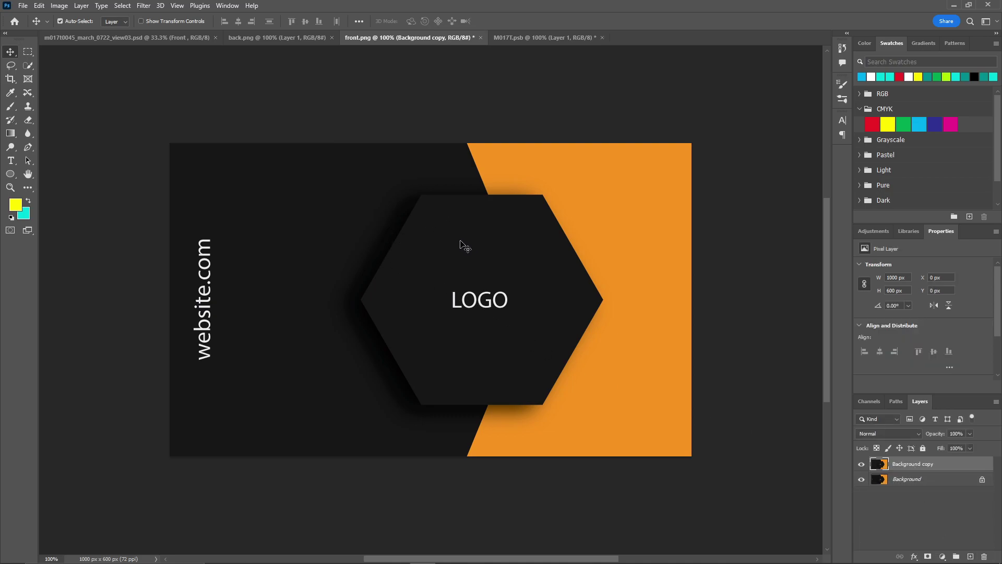
drag(385, 204, 410, 257)
scroll(439, 250, down, 2)
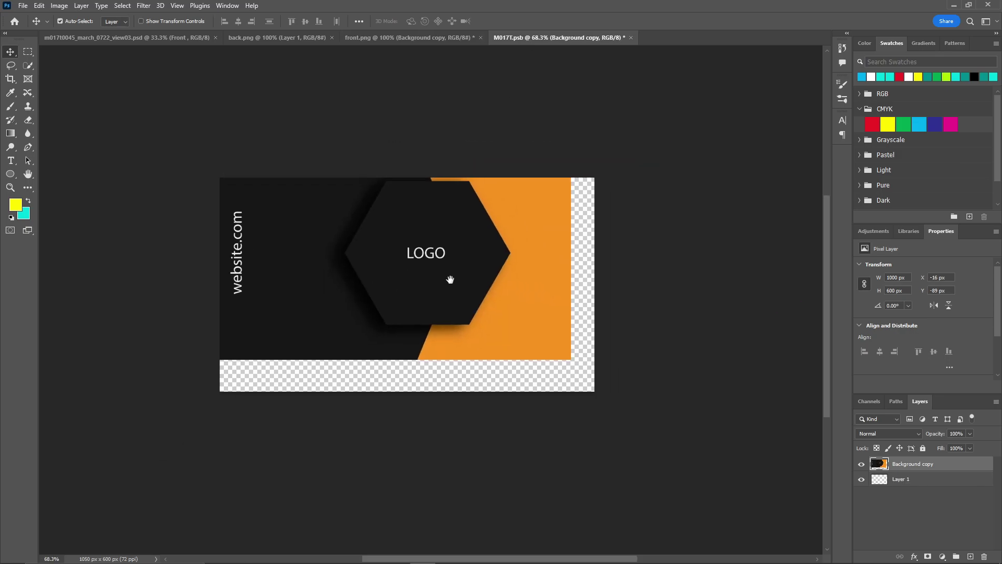
Step: Scale the front design to cover the card, then save and close M017T.psb
key(ctrl+t)
drag(505, 250, 527, 282)
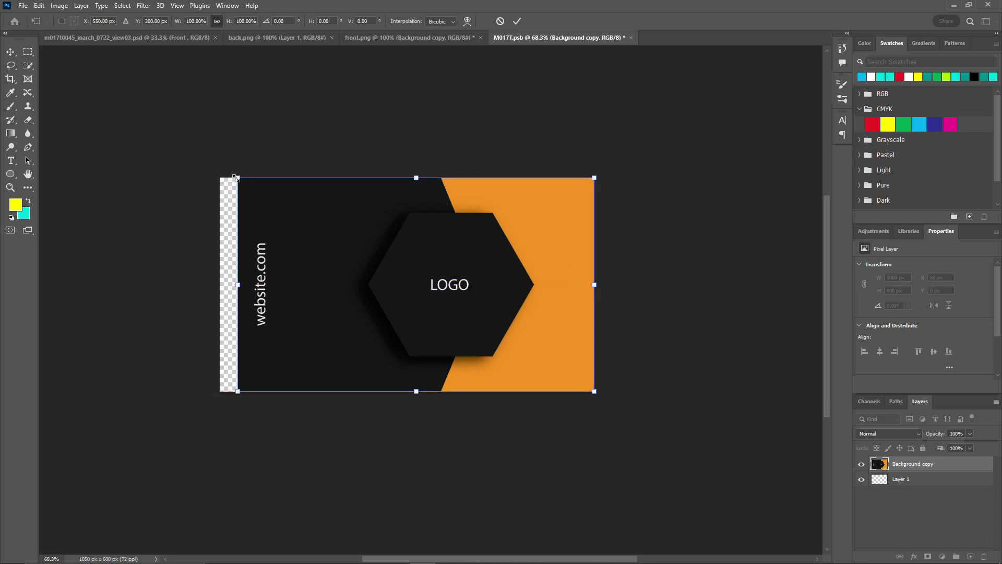
drag(236, 178, 219, 166)
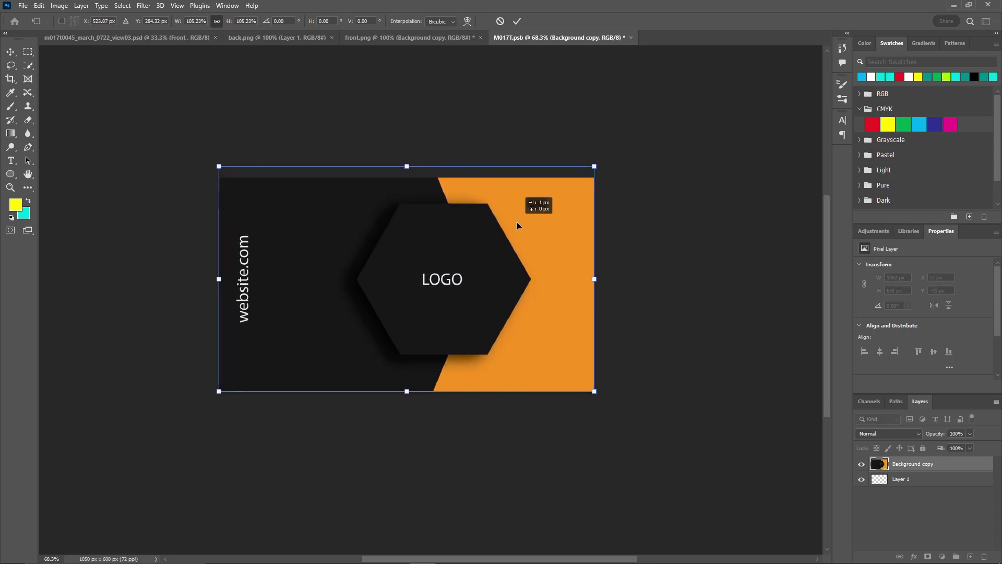
drag(517, 223, 519, 229)
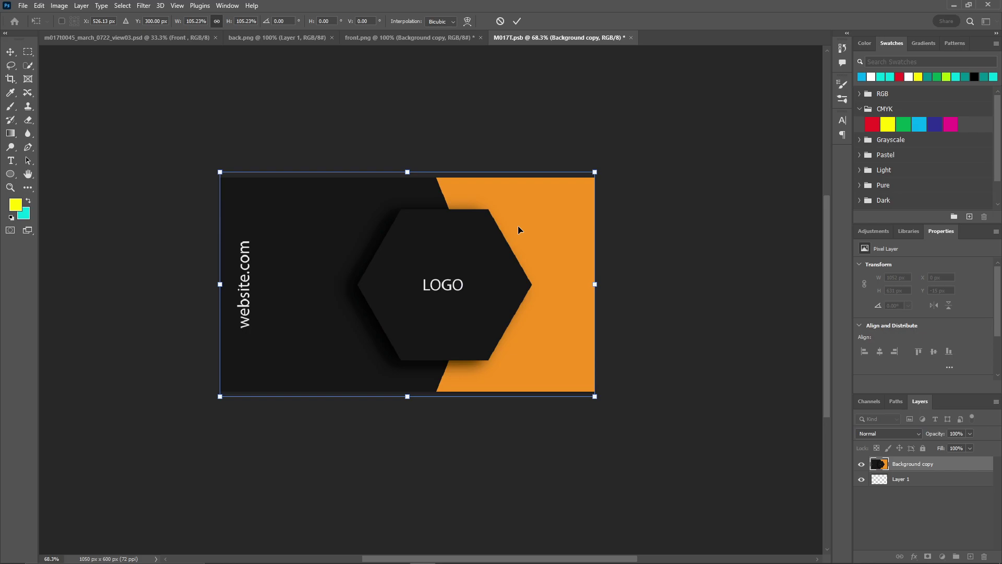
click(518, 21)
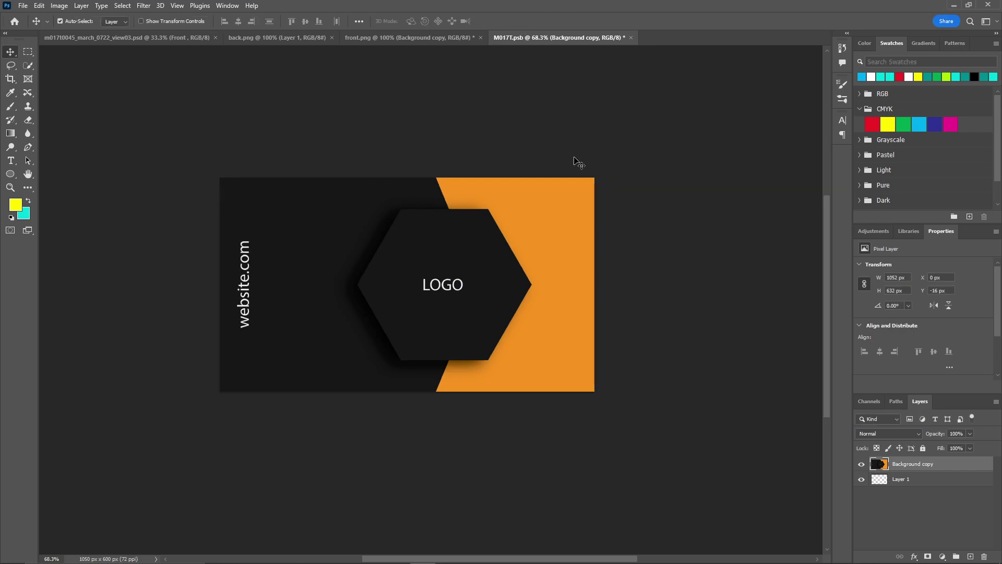
click(632, 38)
click(451, 211)
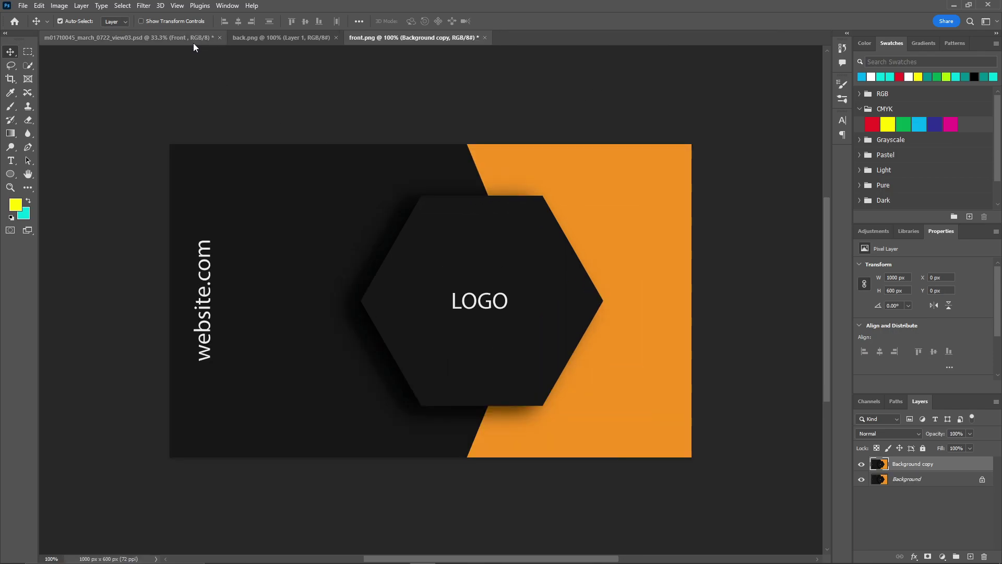
click(193, 39)
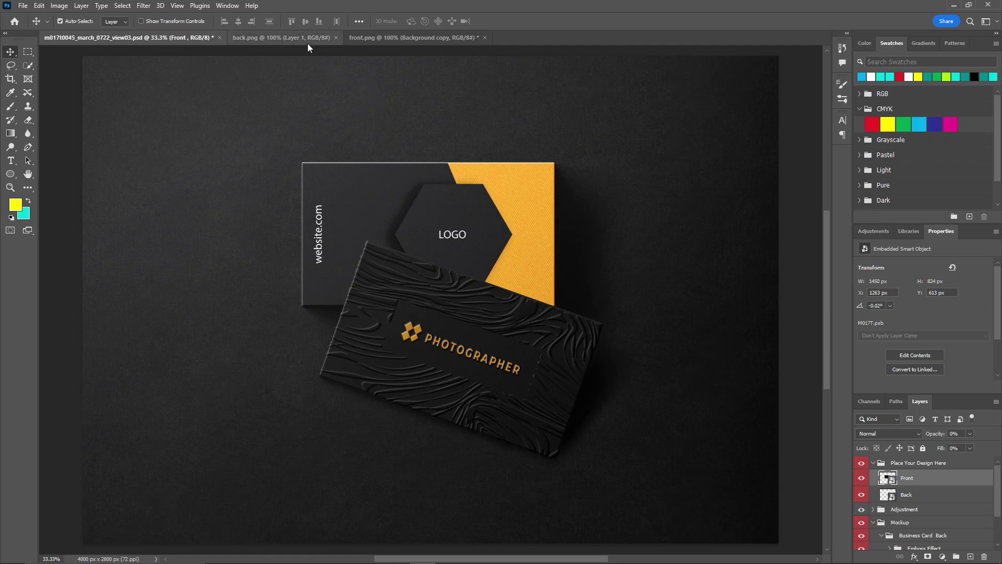
Step: In the back card's M017T1.psb, replace the PHOTOGRAPHER layer with the back.png design
double_click(888, 495)
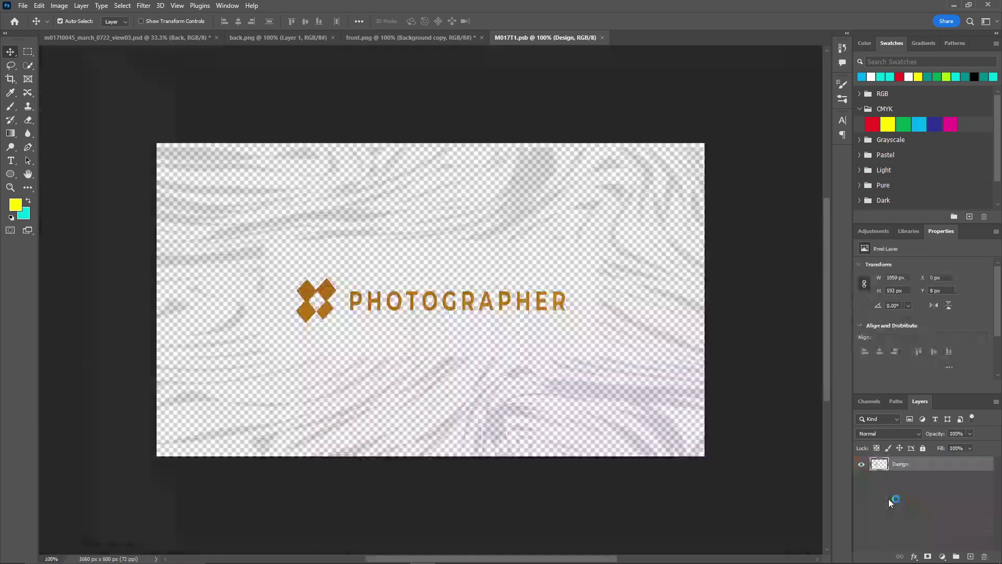
click(969, 557)
drag(882, 476, 985, 557)
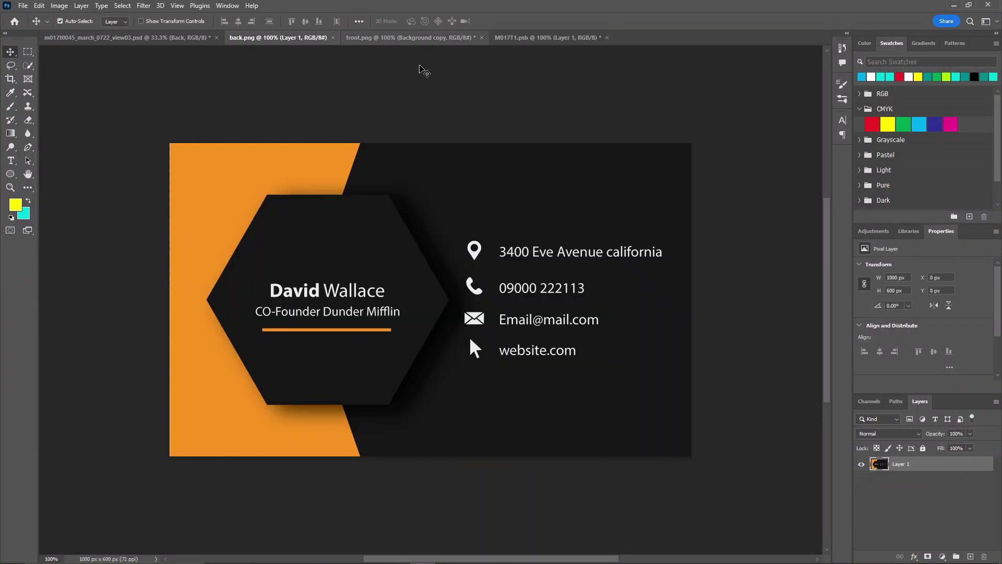
click(290, 37)
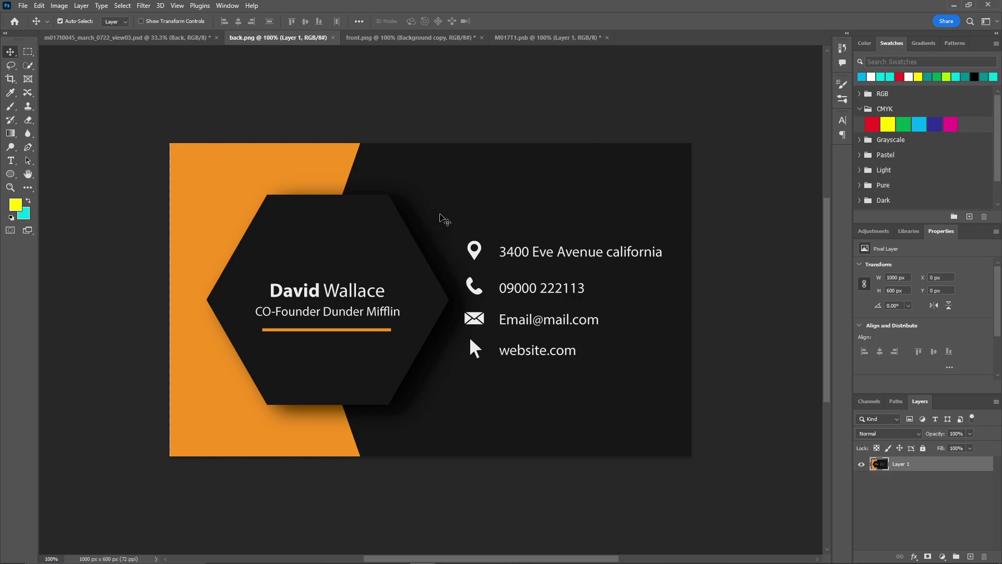
drag(893, 464, 969, 559)
drag(477, 240, 516, 278)
Step: Centre and enlarge the back design to fill the canvas, then save and close M017T1.psb
key(ctrl+t)
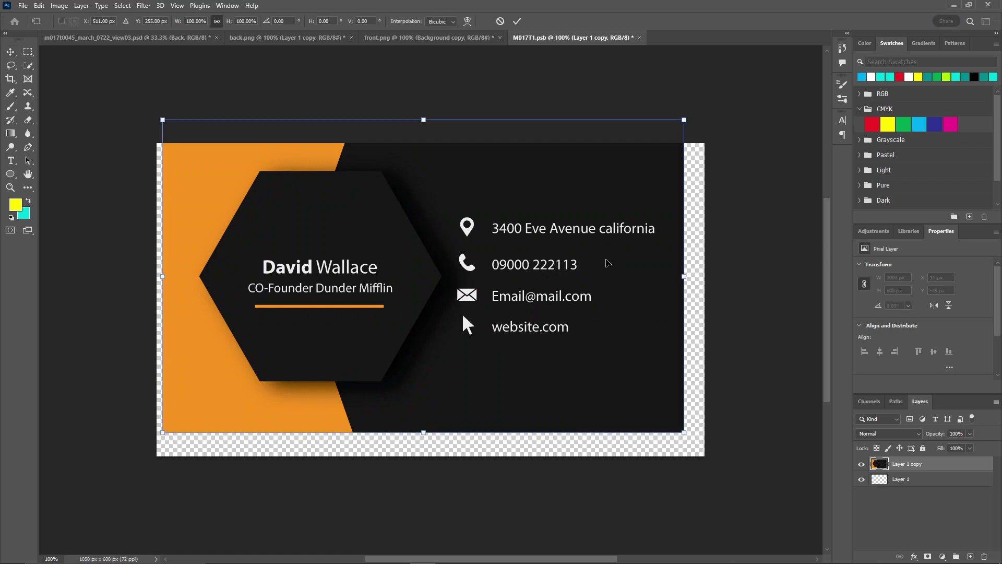
drag(607, 263, 611, 284)
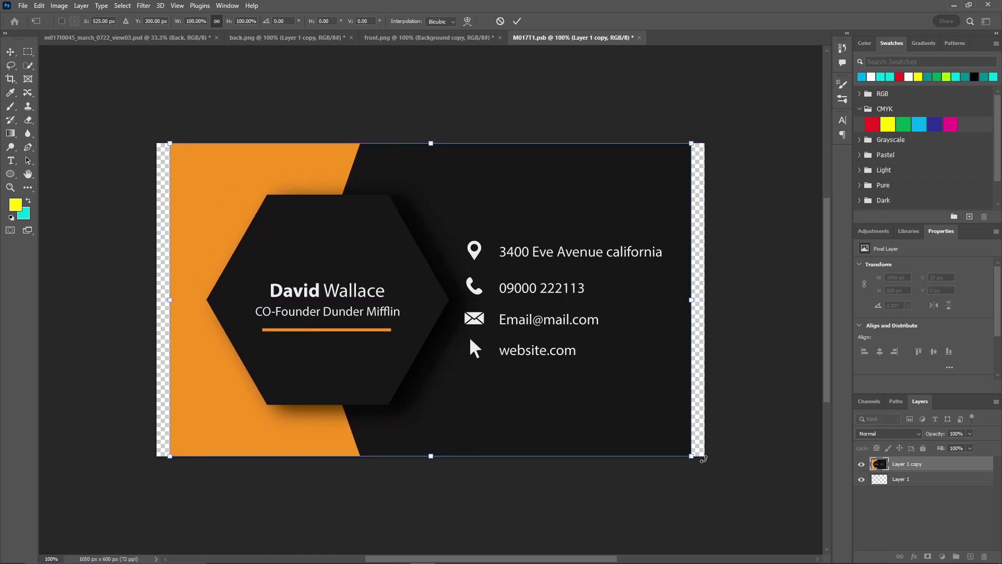
mouse_move(692, 456)
mouse_down()
mouse_move(706, 470)
mouse_move(711, 458)
mouse_move(705, 463)
mouse_up()
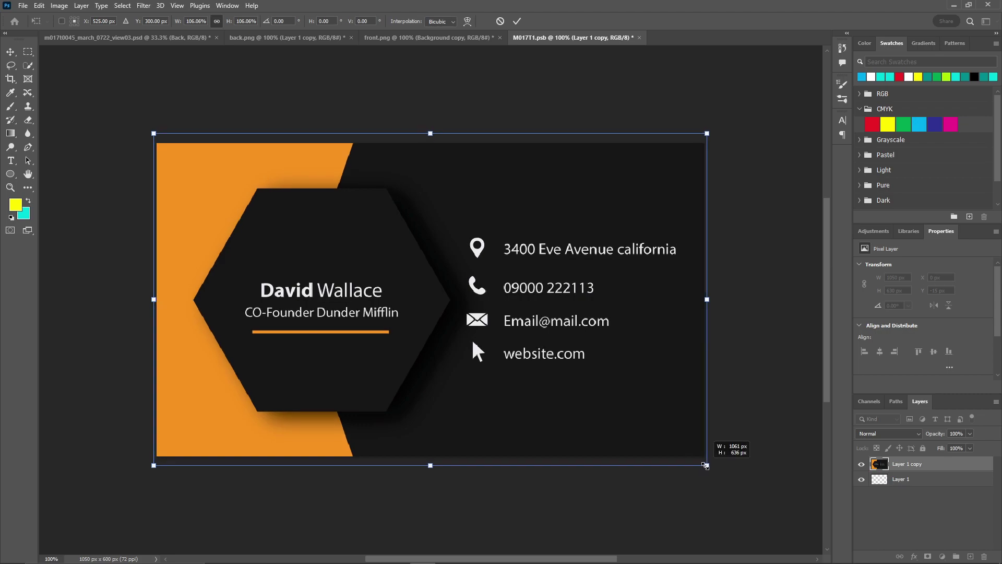
key(Return)
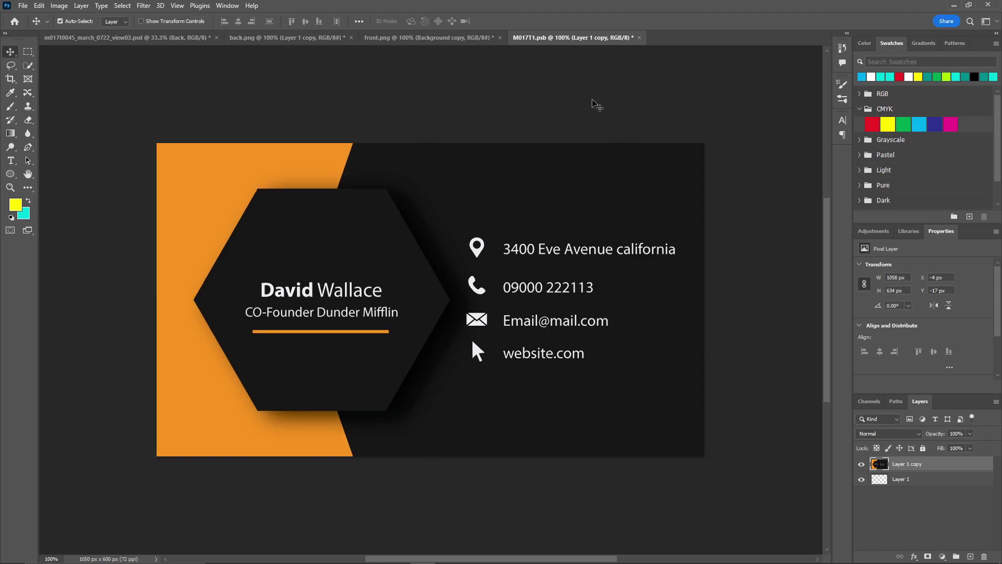
click(639, 37)
click(447, 213)
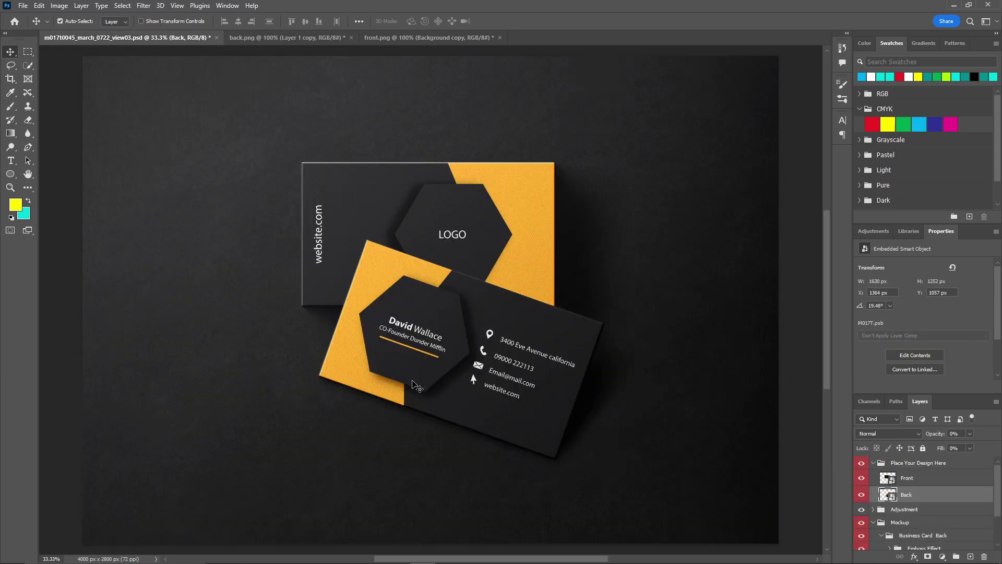
Step: Export via Save for Web (Legacy) as a Maximum-quality JPEG 'Fiverr gig image 1' in Downloads
click(23, 5)
mouse_move(79, 188)
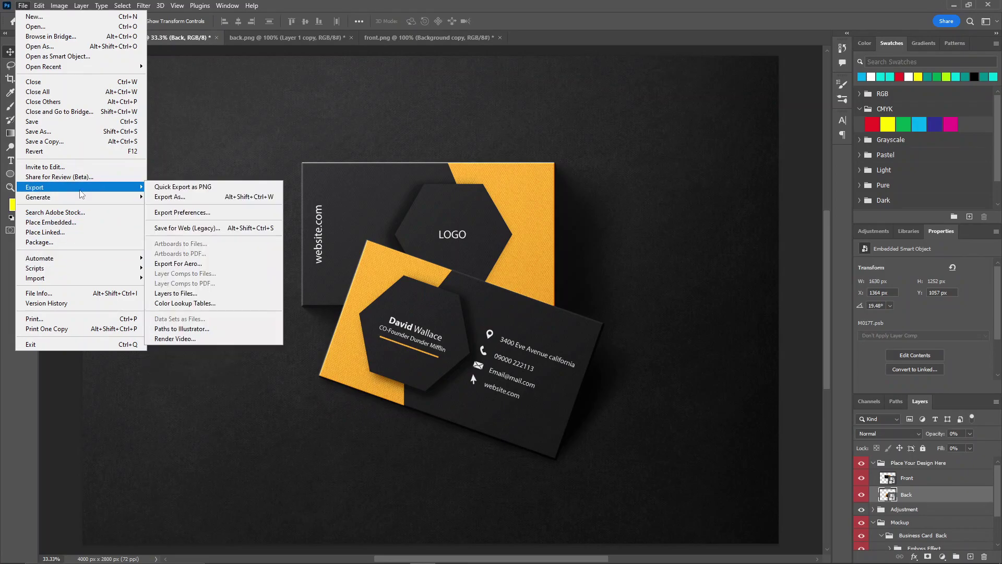
click(185, 227)
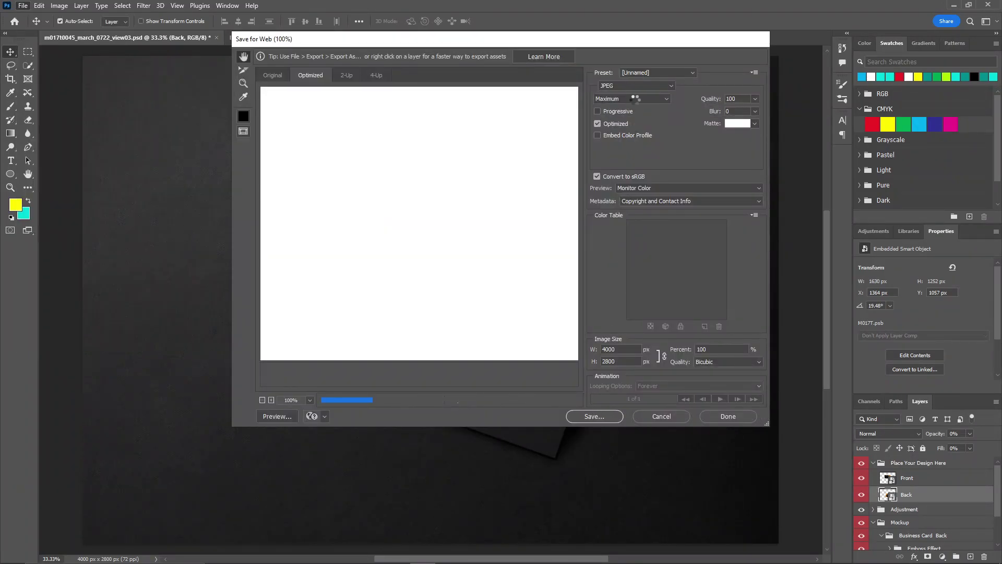
click(594, 417)
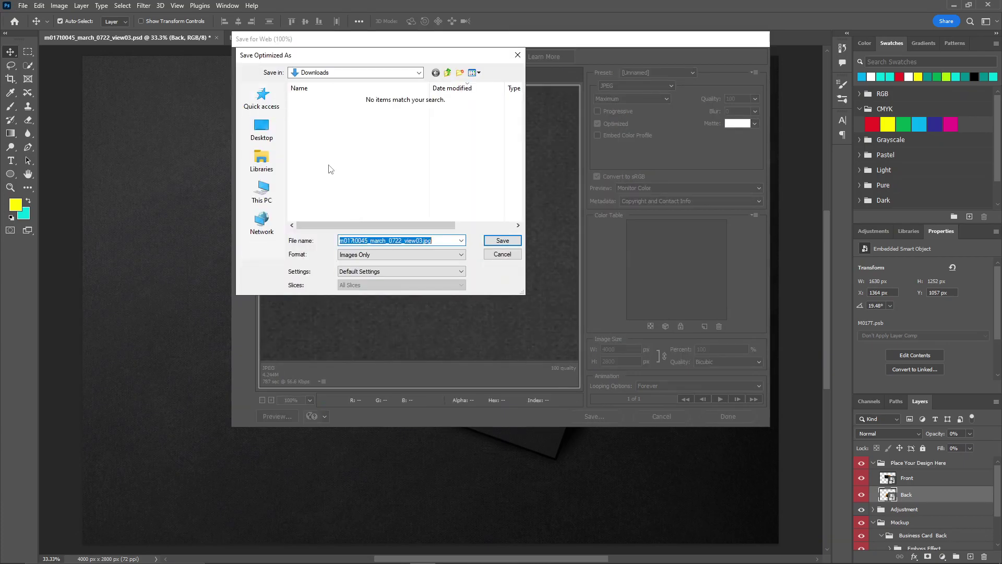
text(Fiverr gig image 1)
click(486, 241)
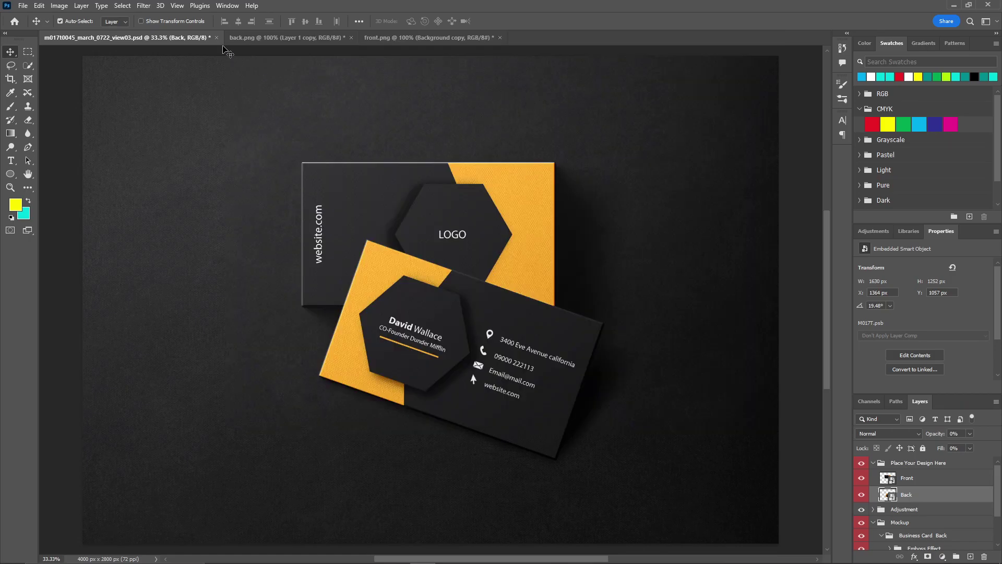
Step: Close the first mockup, open the concrete-surface mockup, and swap its front sample layers for front.png
click(216, 38)
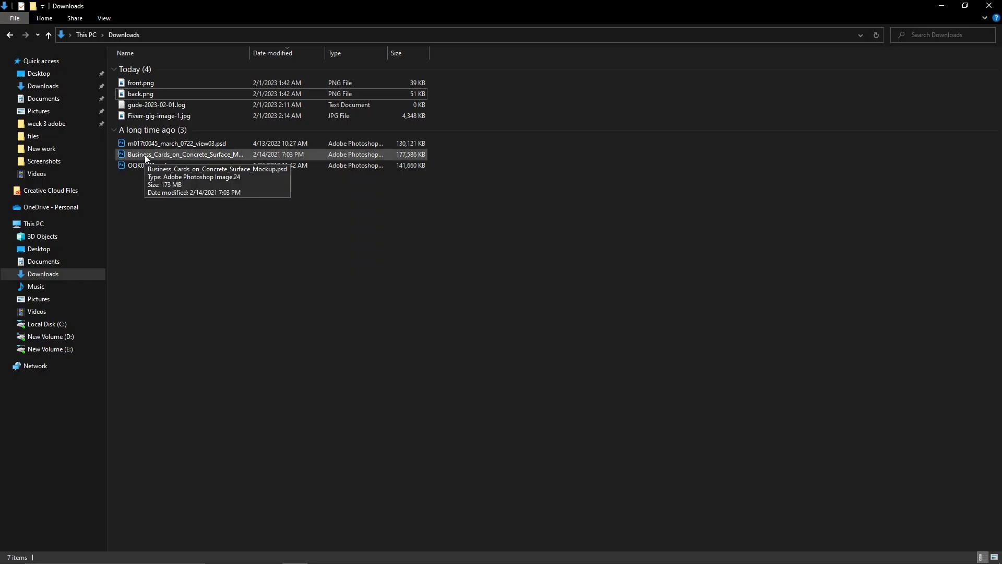
double_click(145, 155)
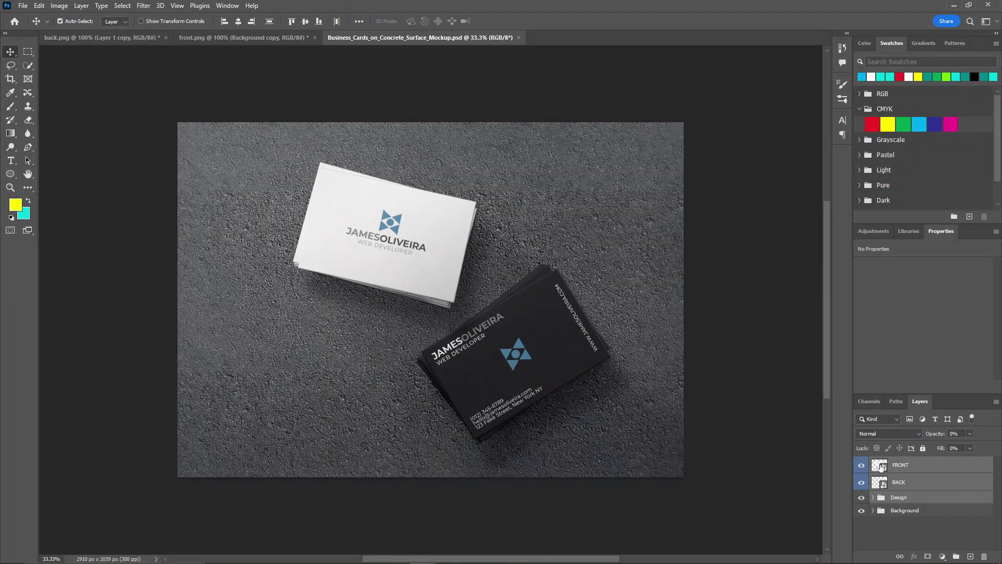
double_click(881, 466)
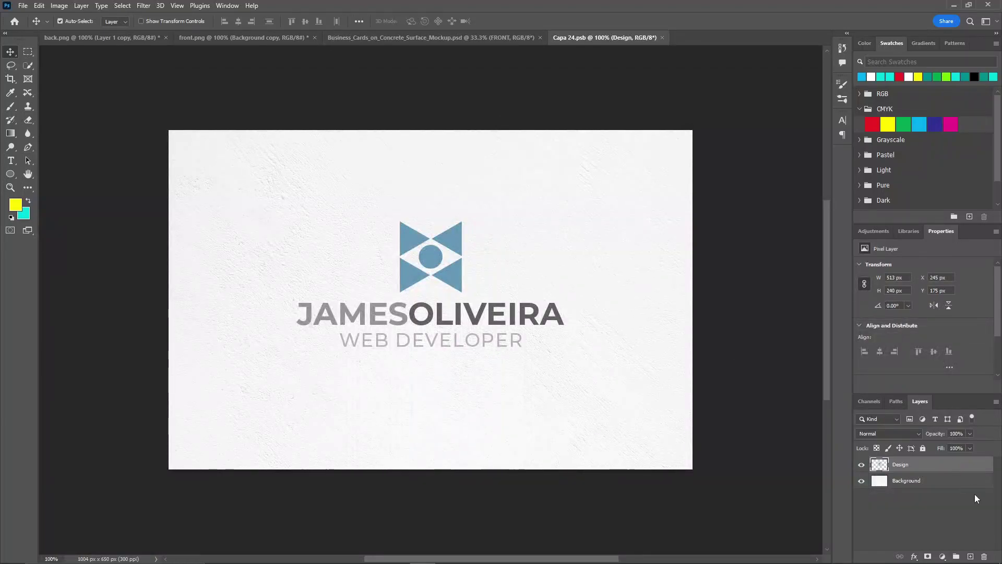
drag(918, 464, 984, 556)
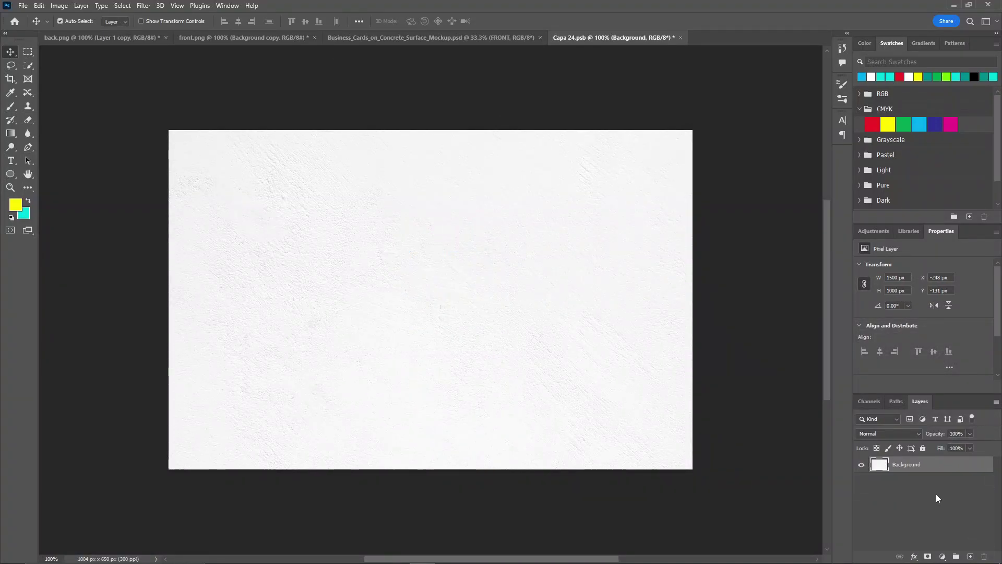
click(970, 556)
drag(913, 488, 979, 555)
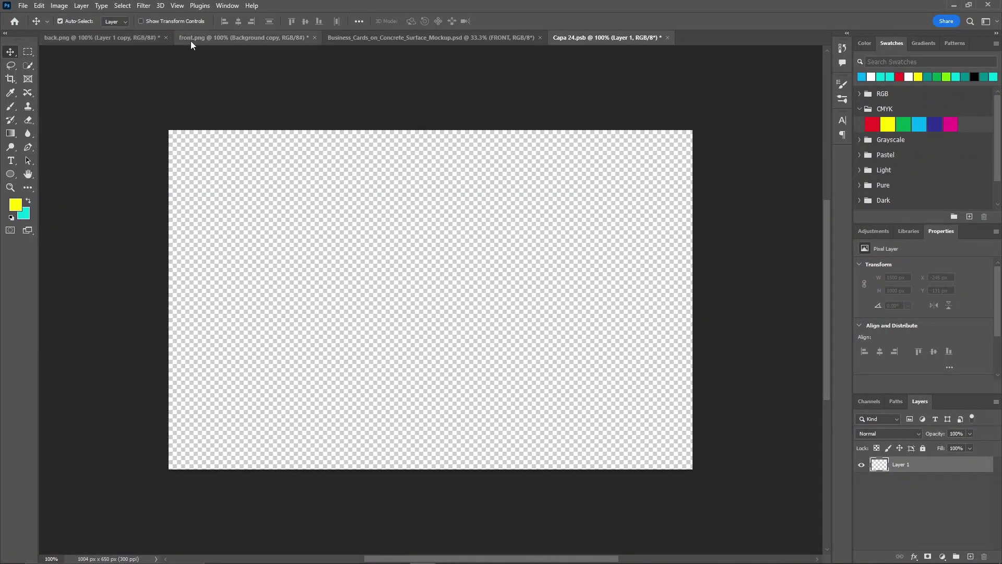
click(190, 38)
drag(541, 298, 495, 292)
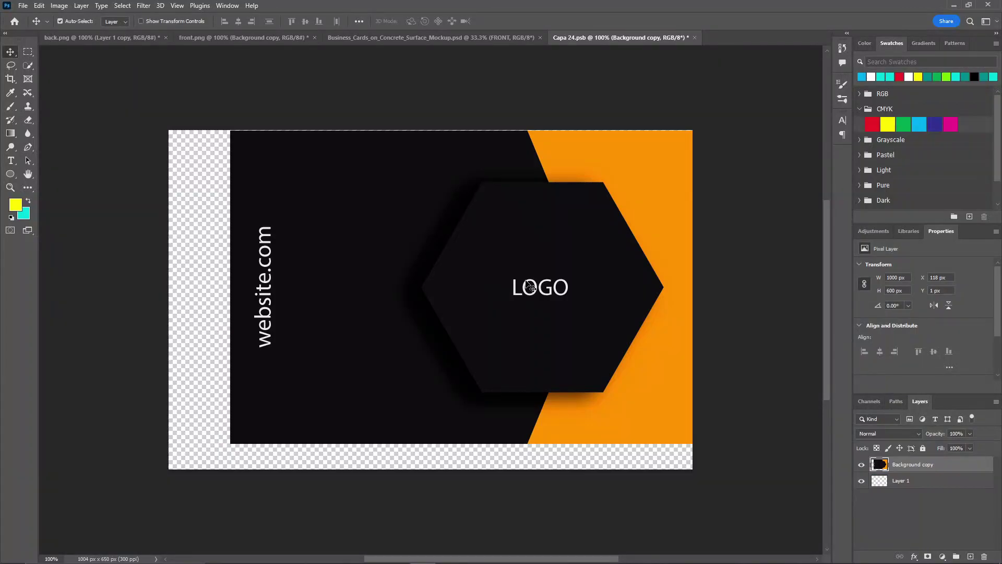
Step: Centre and enlarge the LOGO design to fill Capa 24.psb, then save and close it
key(ctrl+t)
drag(563, 286, 514, 298)
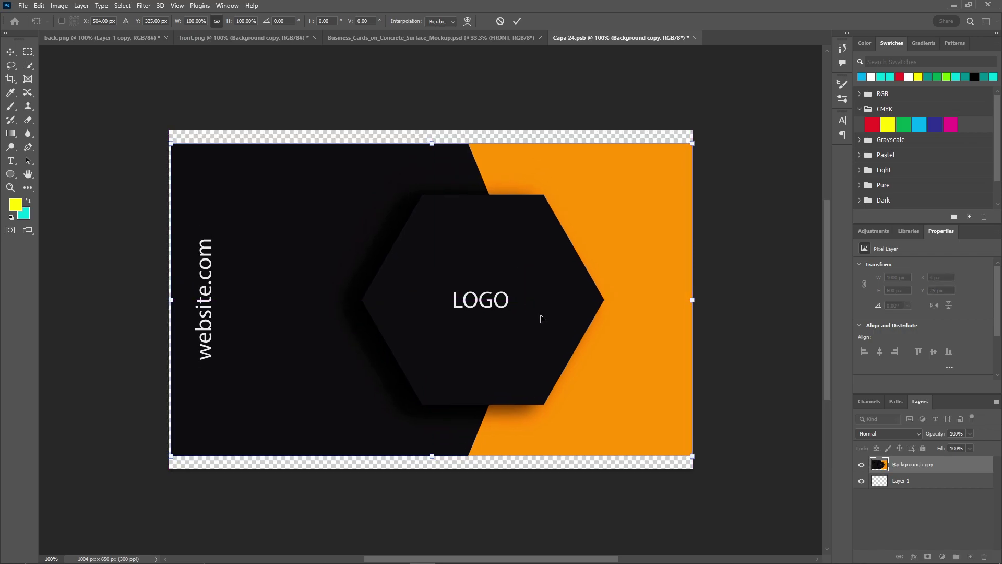
drag(695, 458, 709, 477)
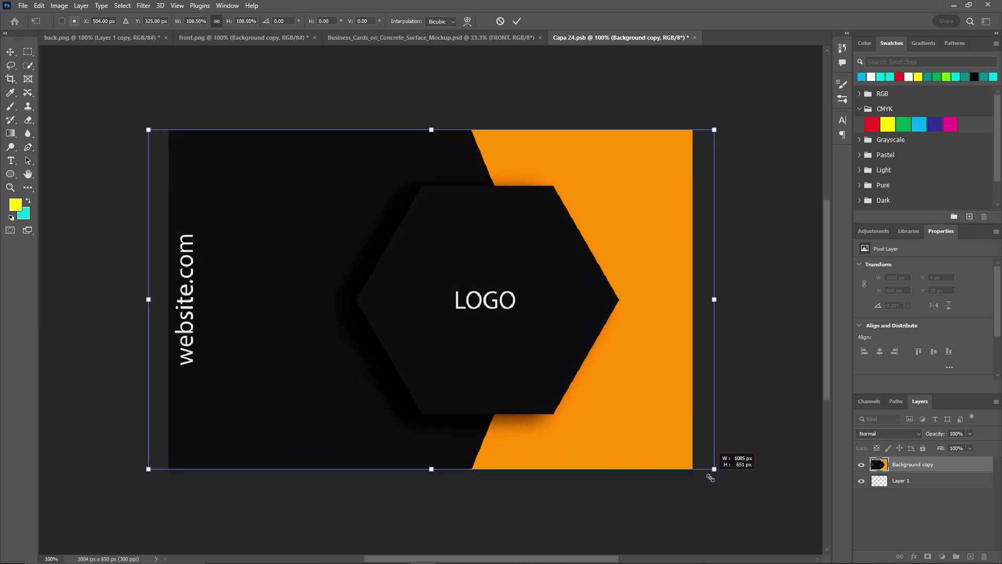
drag(656, 420, 659, 418)
click(517, 21)
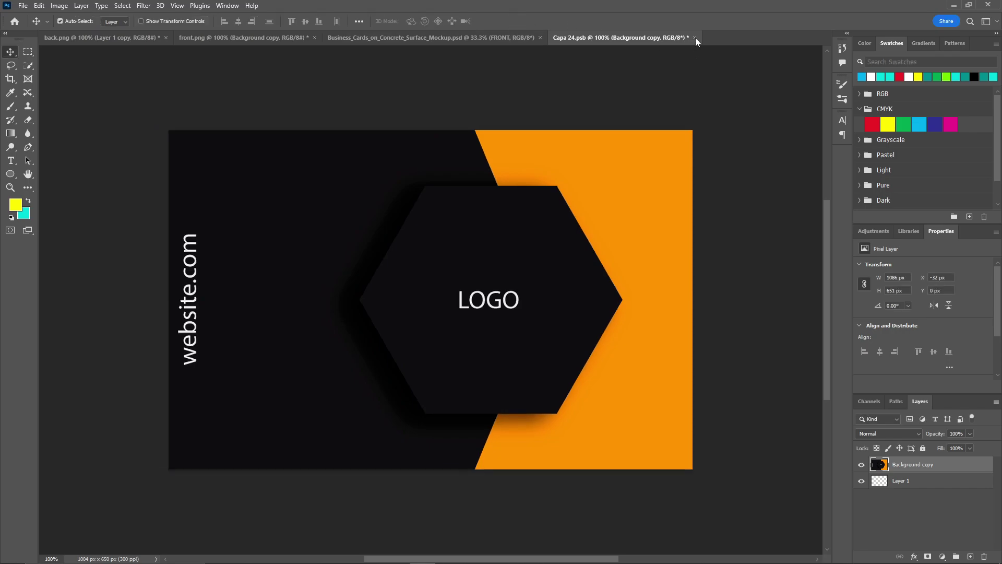
click(696, 38)
click(467, 217)
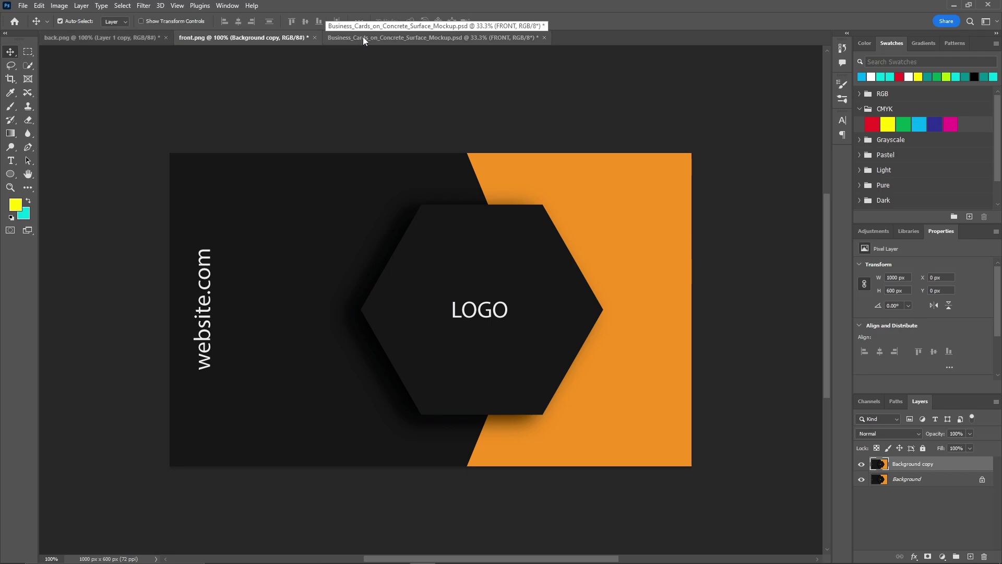
Step: Open the concrete mockup's back card contents and delete the sample Design and Texture layers
click(412, 40)
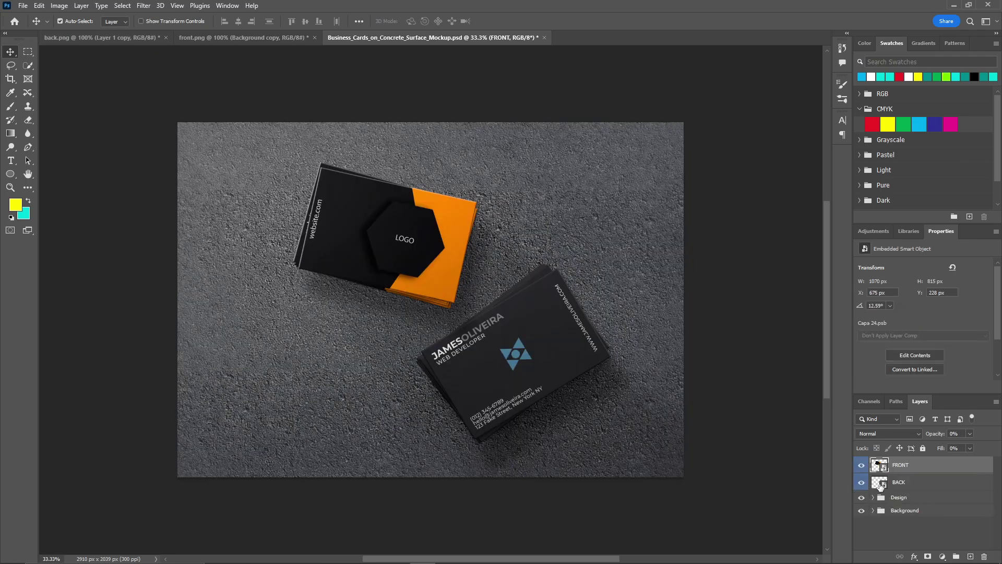
double_click(881, 485)
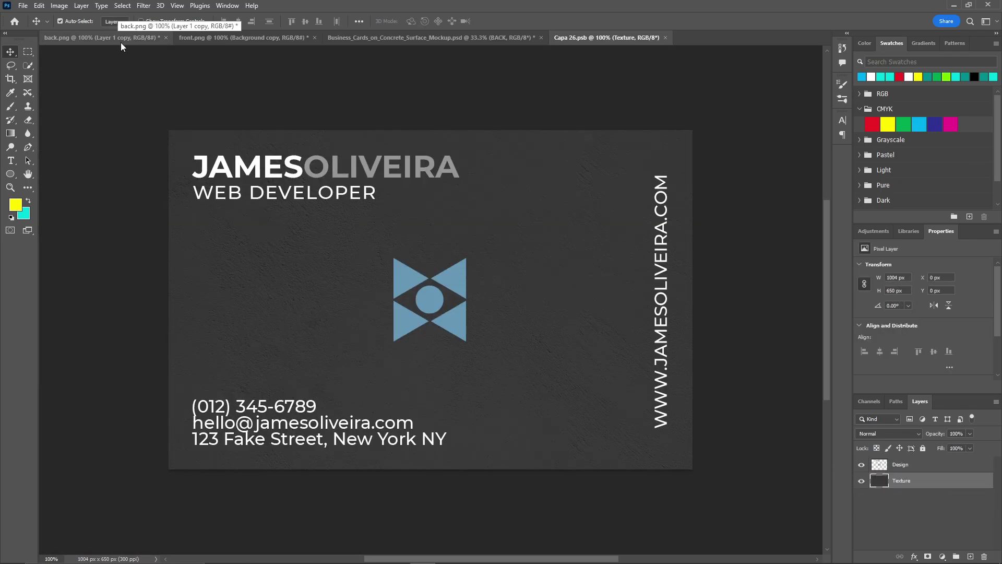
click(966, 465)
shift+click(956, 481)
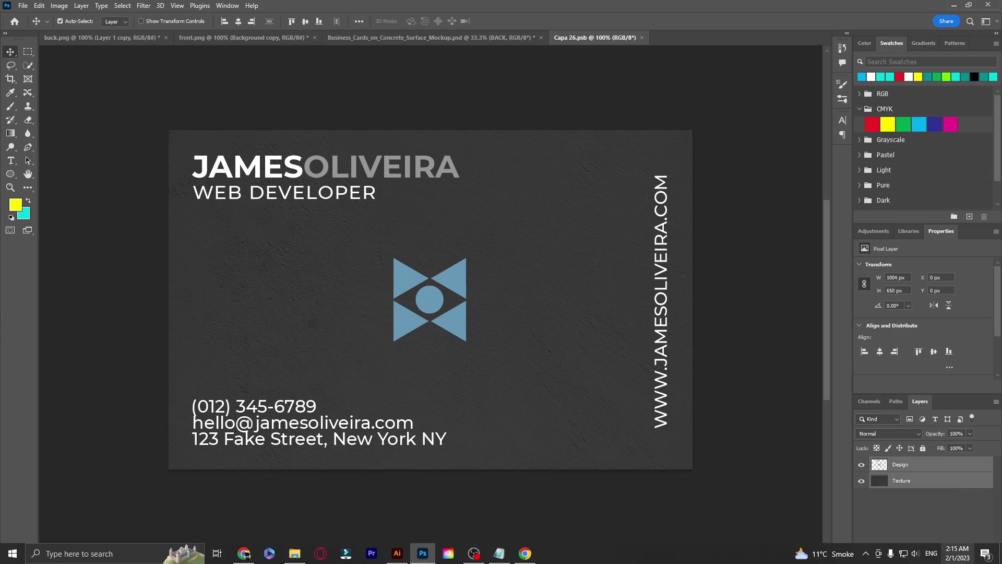
click(958, 554)
click(736, 441)
click(916, 502)
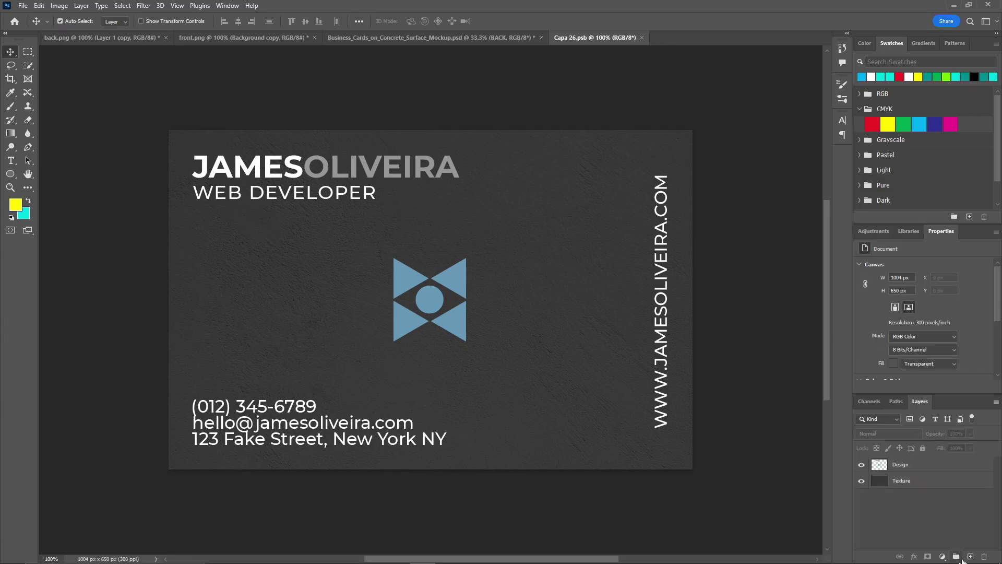
click(971, 556)
click(910, 509)
click(923, 484)
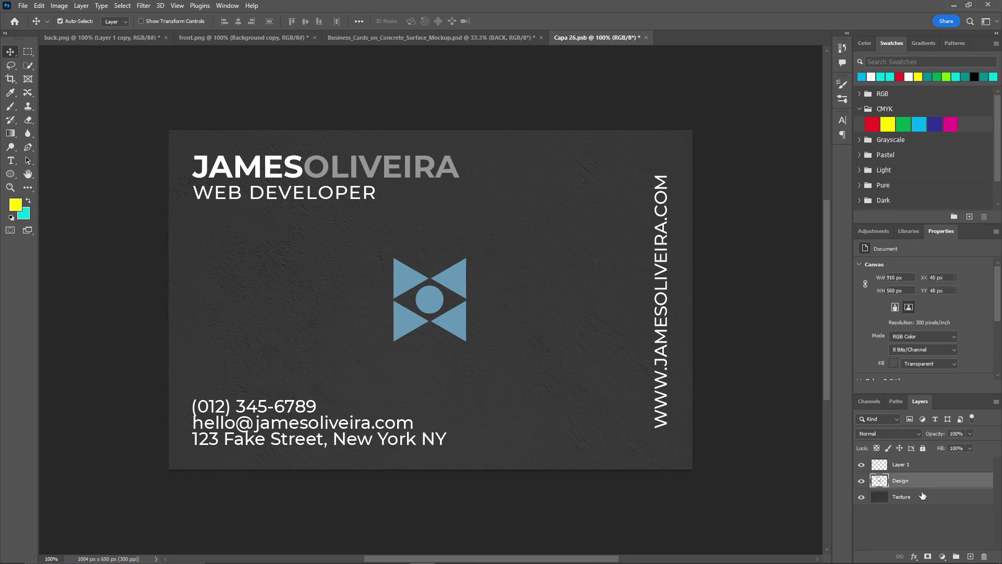
shift+click(923, 496)
drag(923, 496, 985, 557)
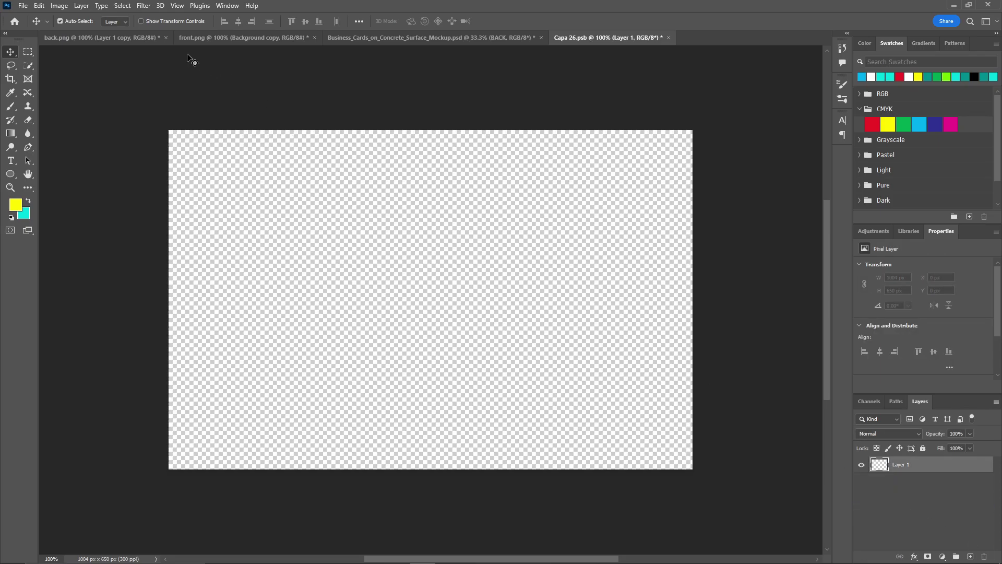
Step: Bring in the back.png design, enlarge it to fill, and save and close Capa 26.psb
click(134, 37)
drag(351, 252, 461, 309)
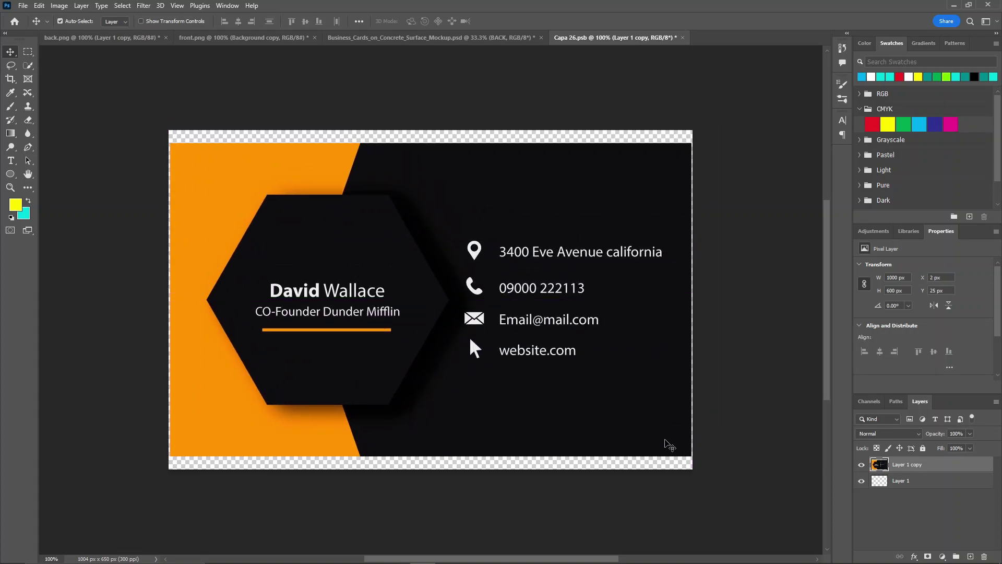
key(ctrl+t)
drag(691, 459, 712, 480)
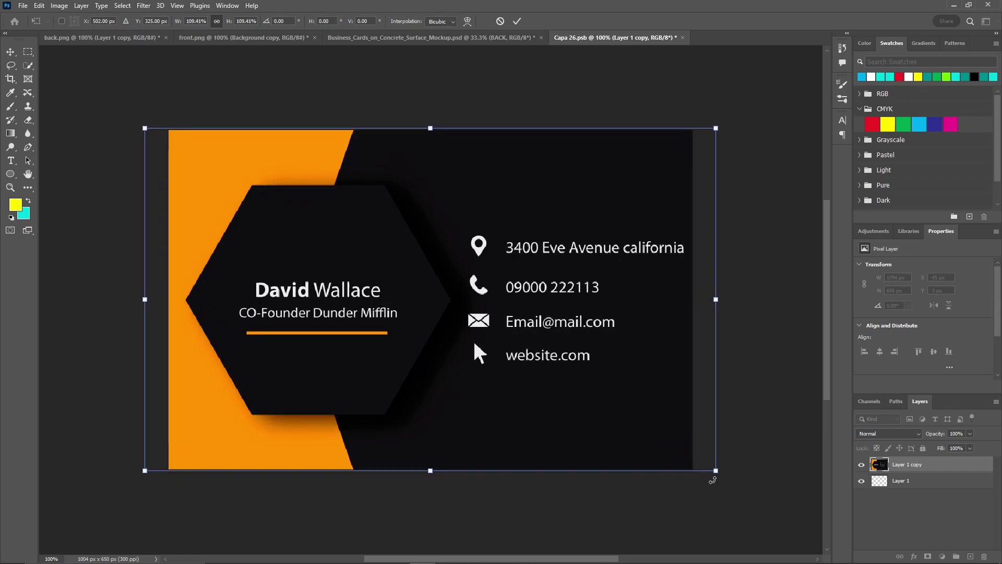
click(517, 21)
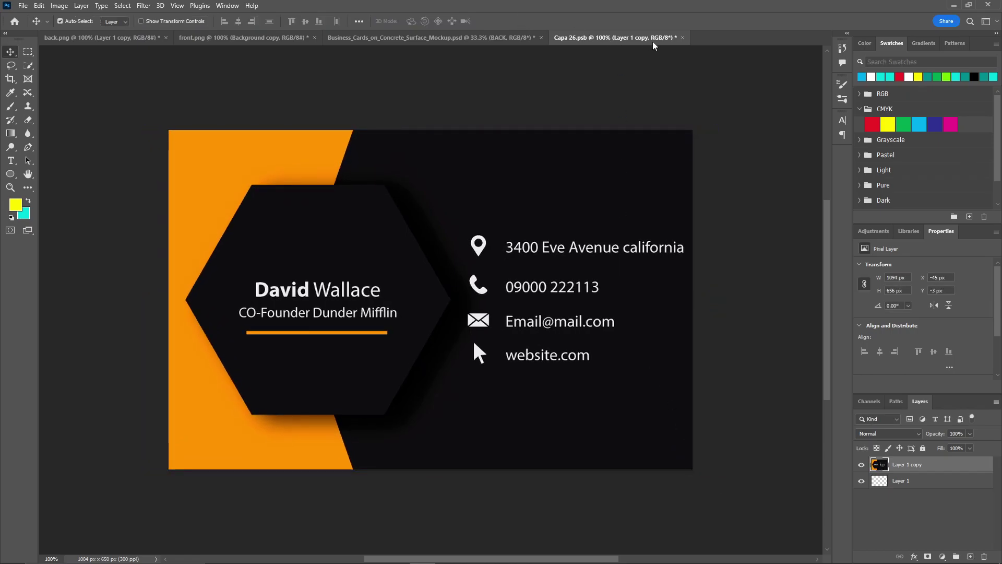
click(683, 38)
click(450, 213)
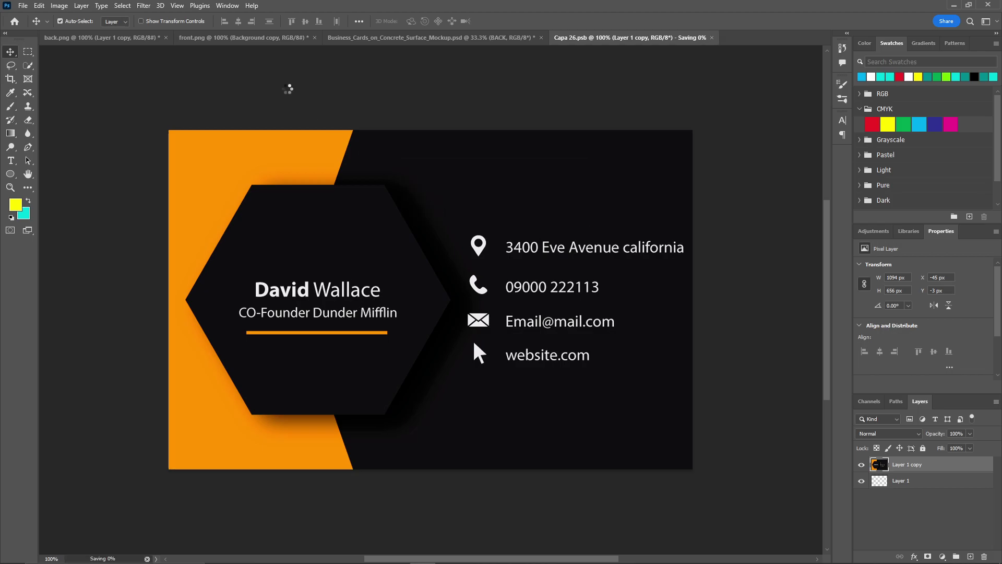
click(379, 40)
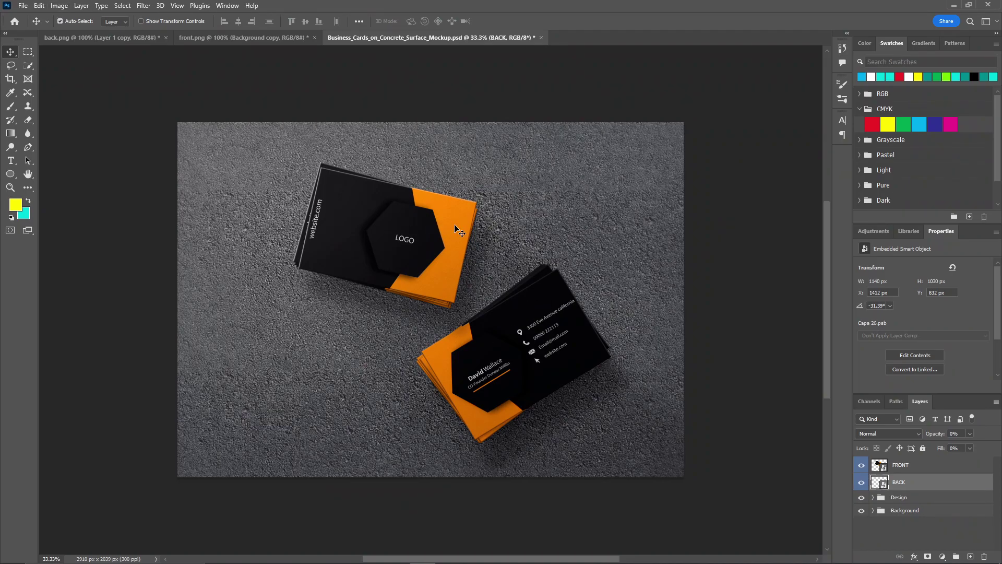
Step: Export the concrete mockup via Save for Web as Fiverr-gig-image-2.jpg in Downloads
click(22, 5)
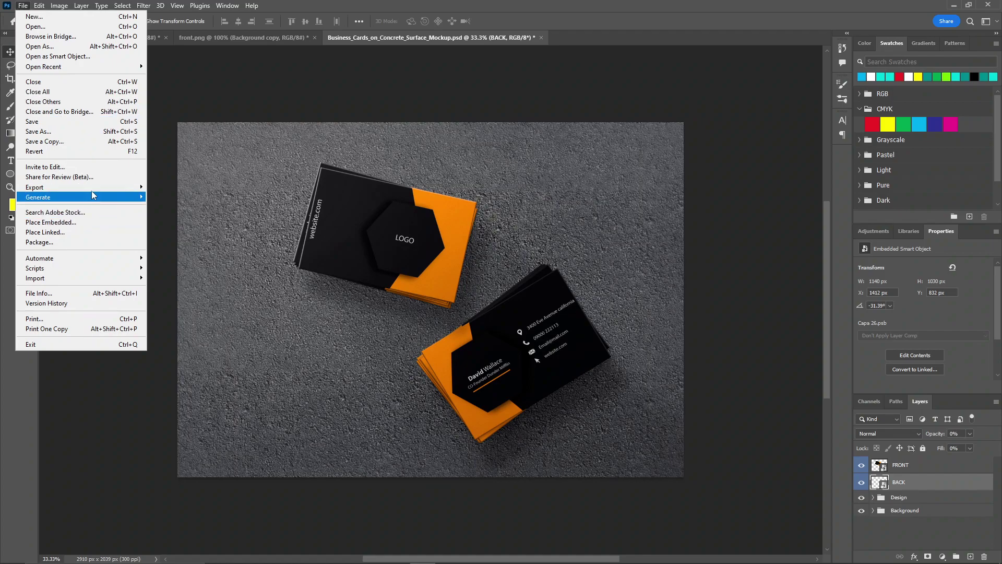
mouse_move(92, 187)
click(216, 229)
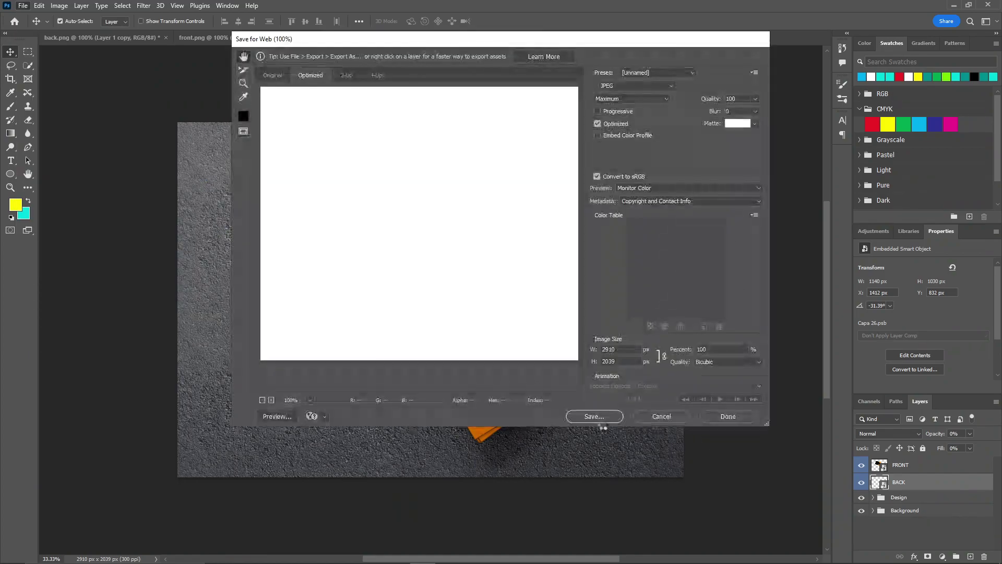
click(601, 416)
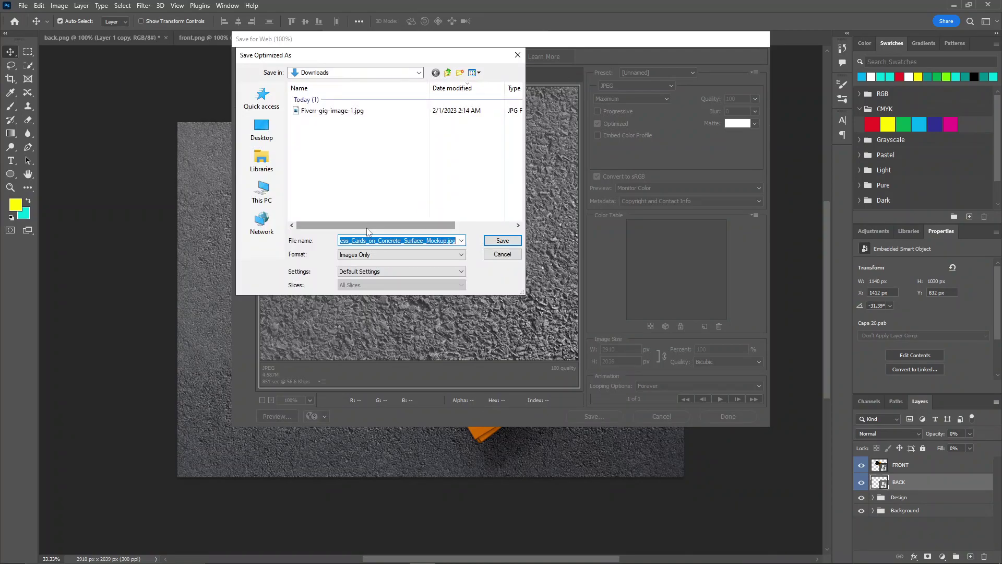
click(324, 111)
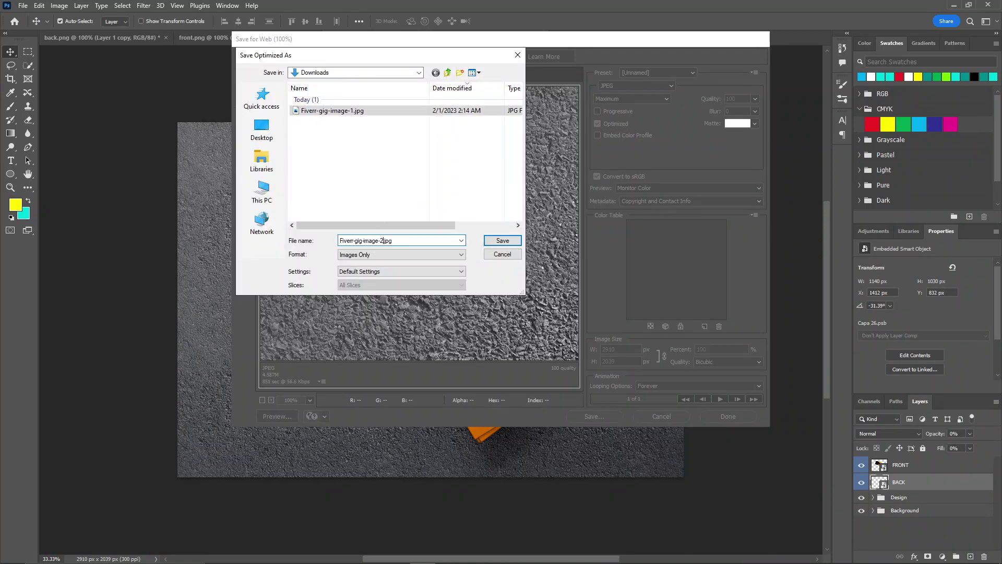
click(502, 241)
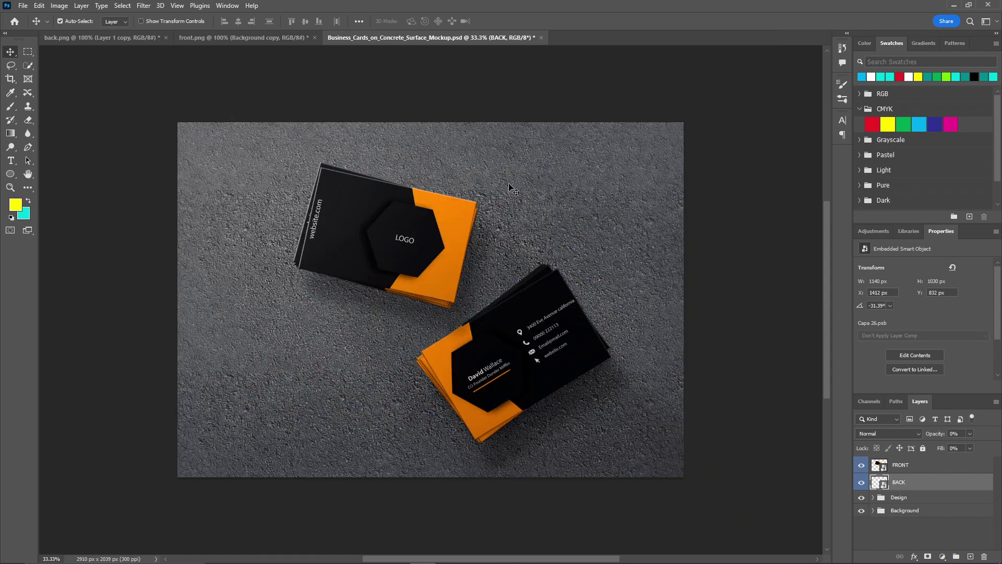
Step: Close the concrete mockup without saving and open the hand-held mockup OQK0KD1.psd
click(541, 37)
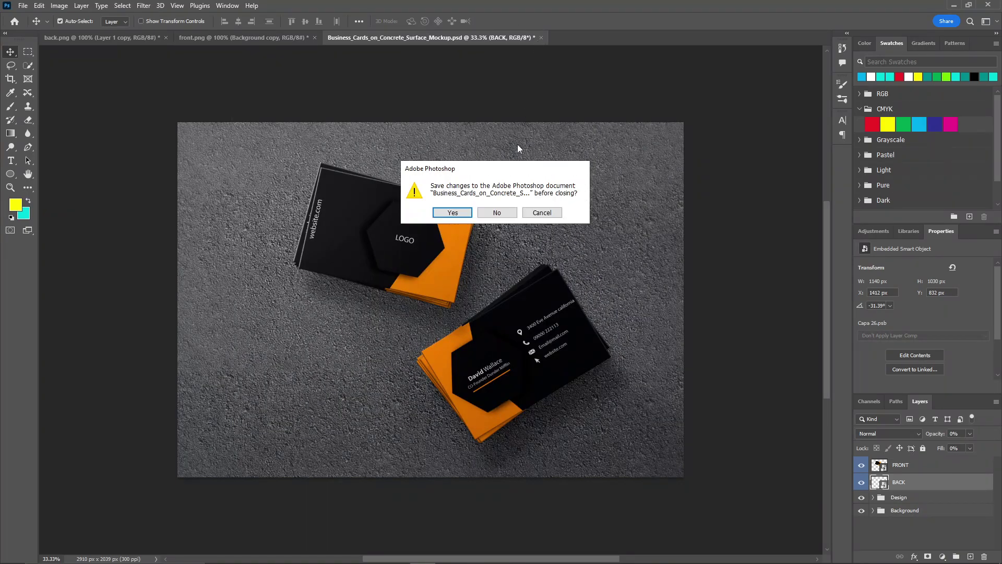
click(498, 211)
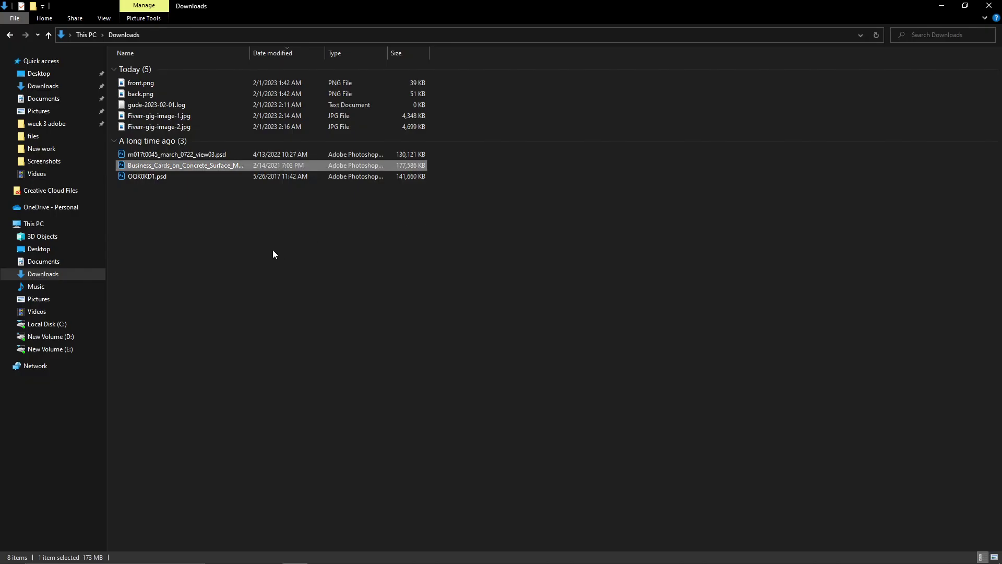
click(139, 176)
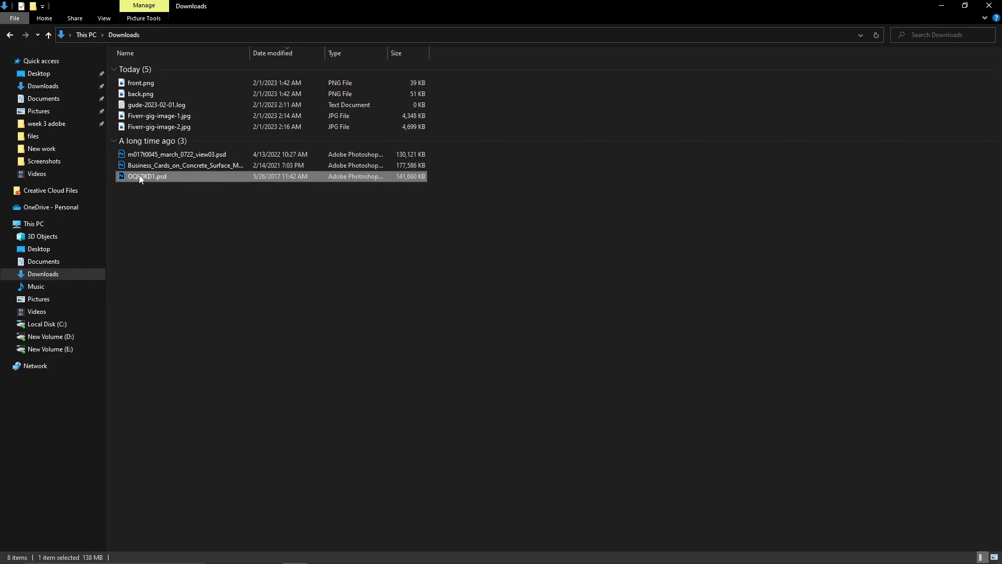
click(163, 226)
double_click(137, 177)
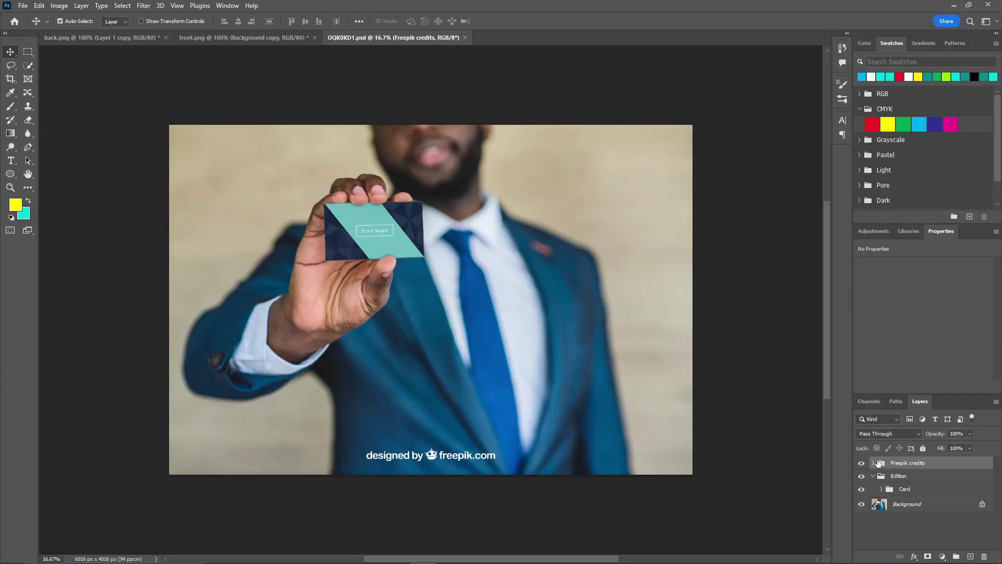
Step: Open the Card group's placeholder smart object and bring in the front.png design
click(882, 490)
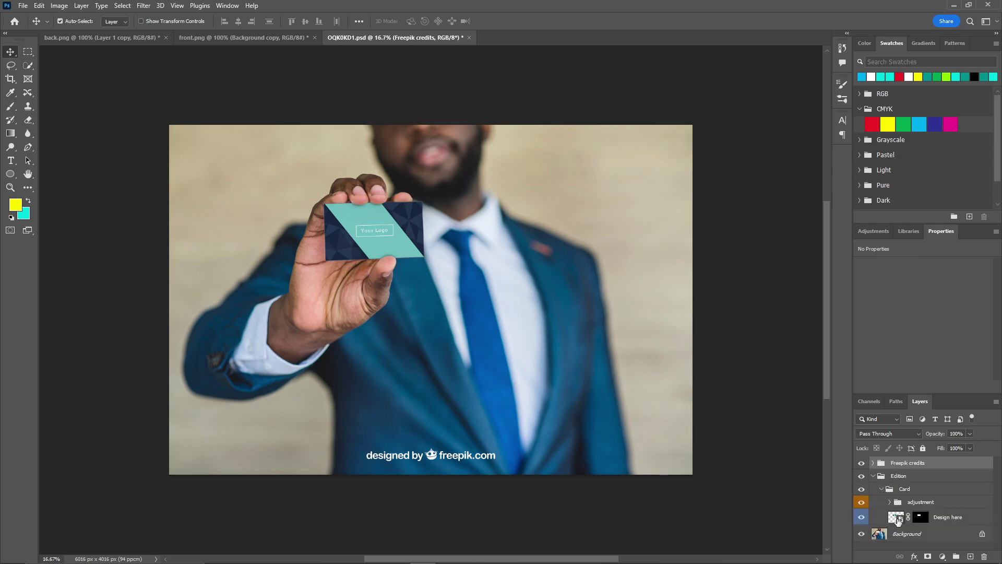
double_click(897, 519)
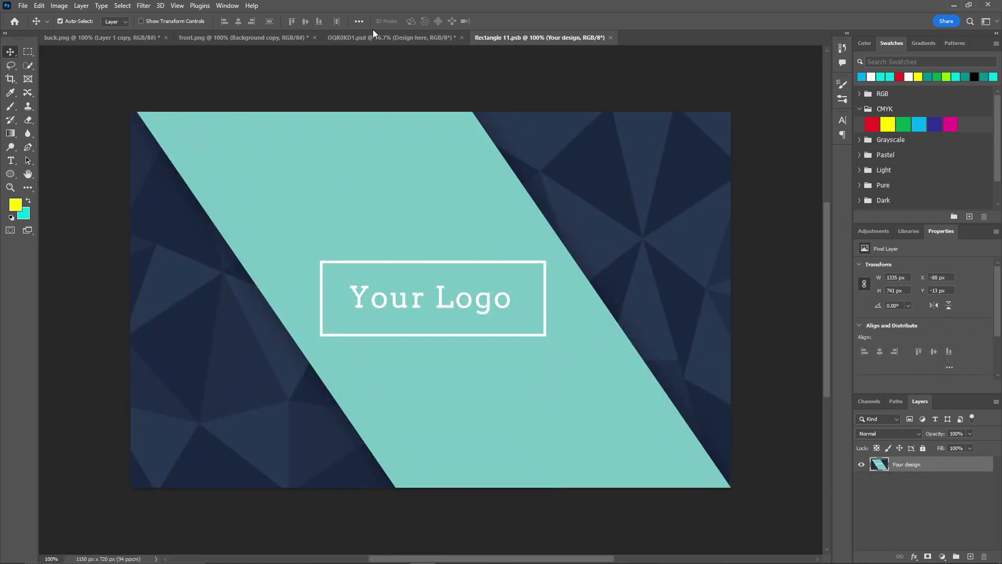
click(242, 38)
drag(547, 52, 590, 247)
Step: Enlarge the design to fill, delete the teal Your design layer, and save Rectangle 11.psb
key(ctrl+t)
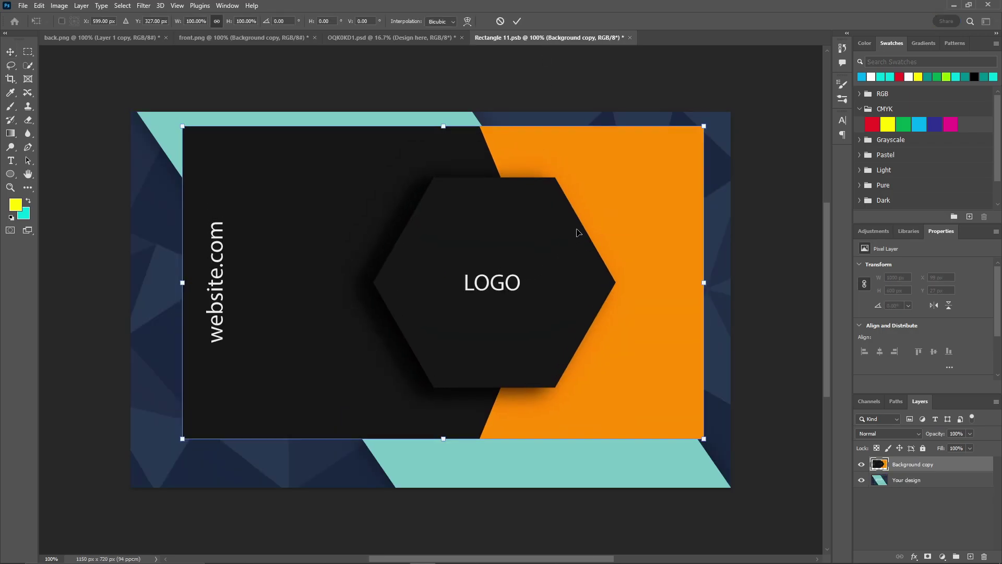
drag(705, 438, 740, 497)
click(516, 21)
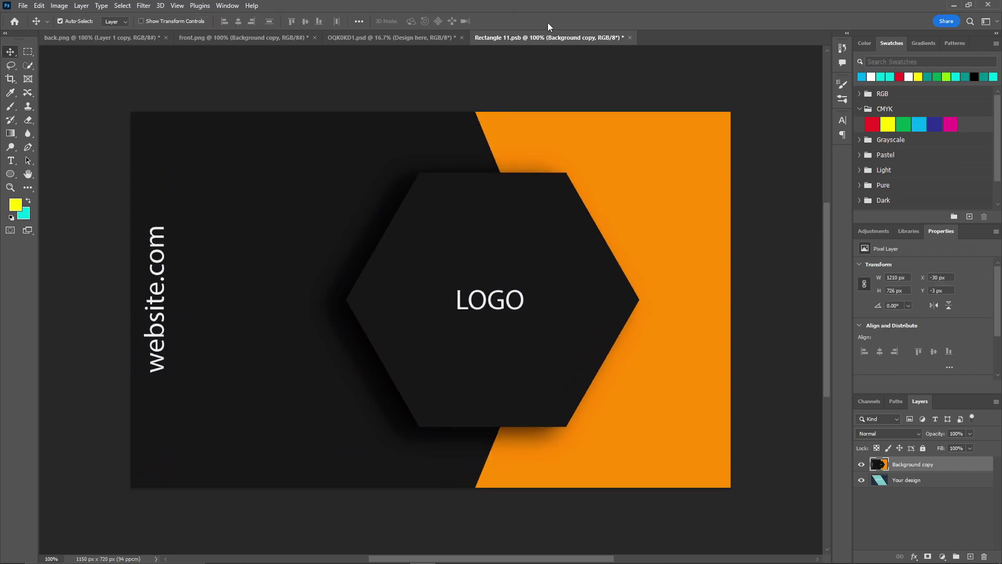
drag(908, 480, 985, 556)
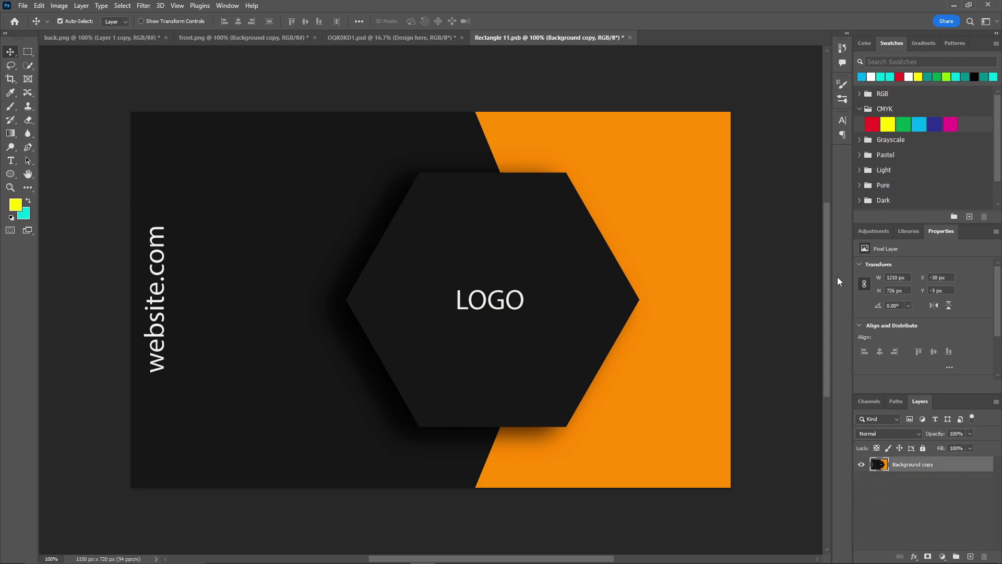
click(631, 37)
click(465, 213)
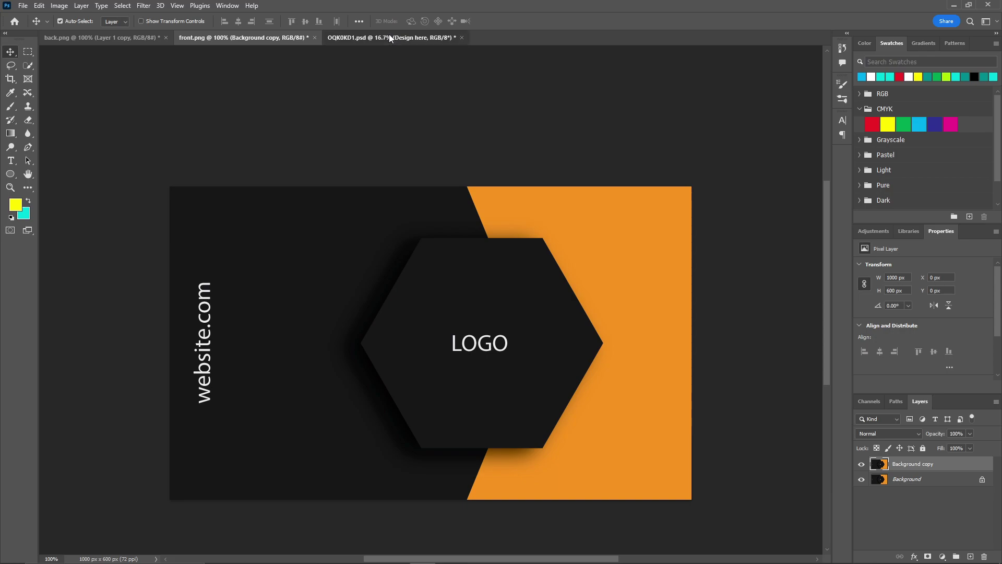
click(390, 36)
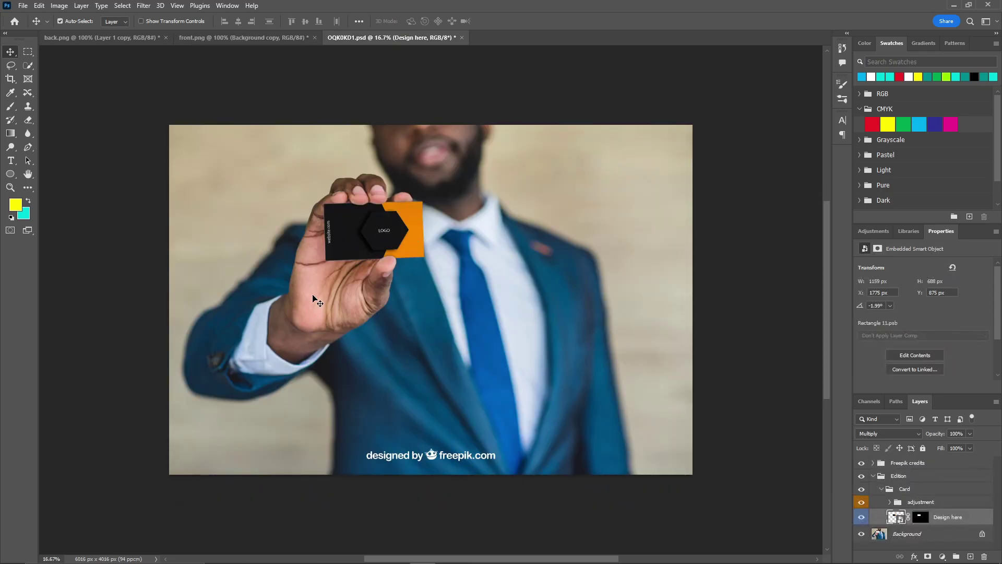
Step: Hide the freepik.com credit layer and Save for Web as Fiverr-gig-image-3.jpg in Downloads
click(861, 464)
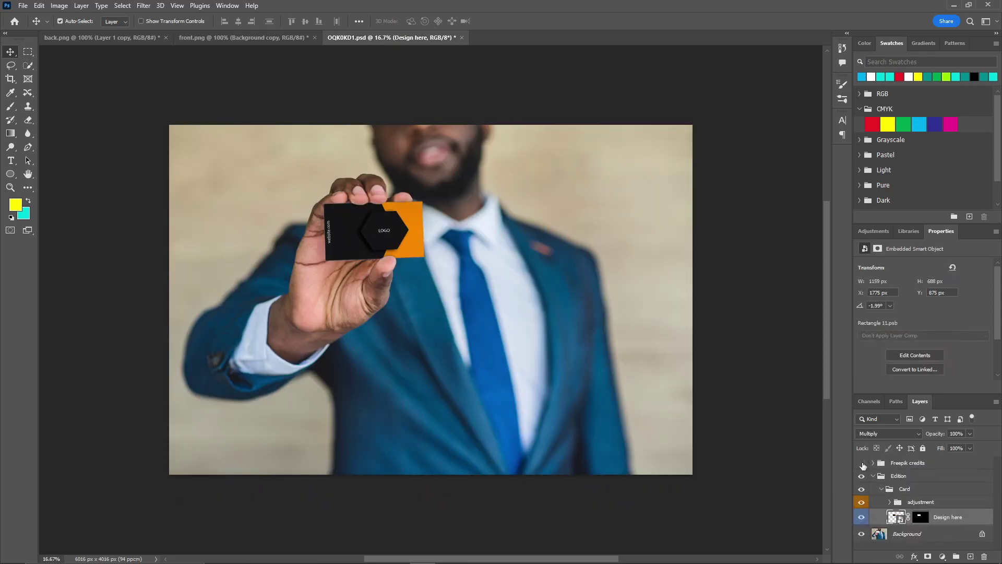
click(23, 6)
mouse_move(83, 188)
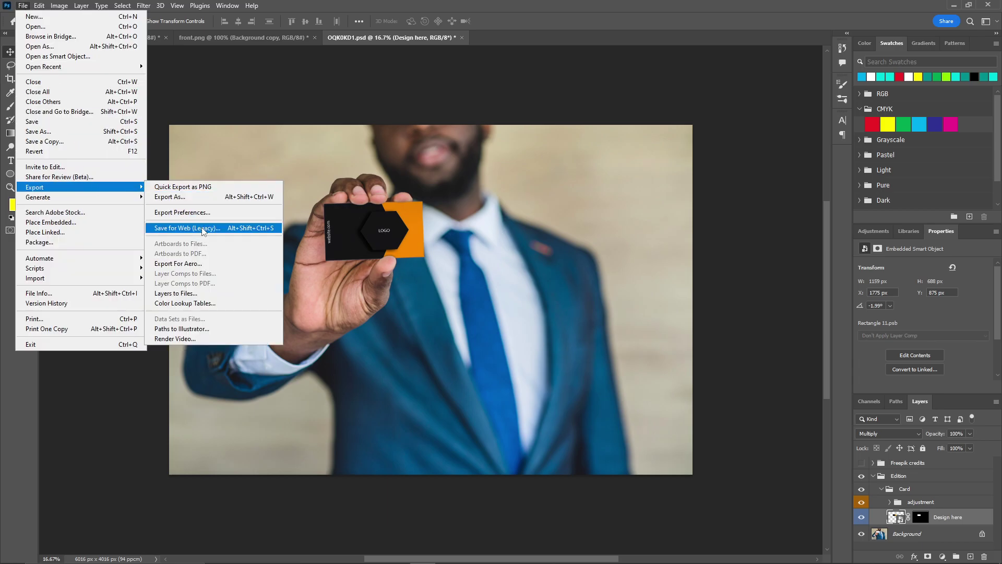
click(201, 232)
click(595, 412)
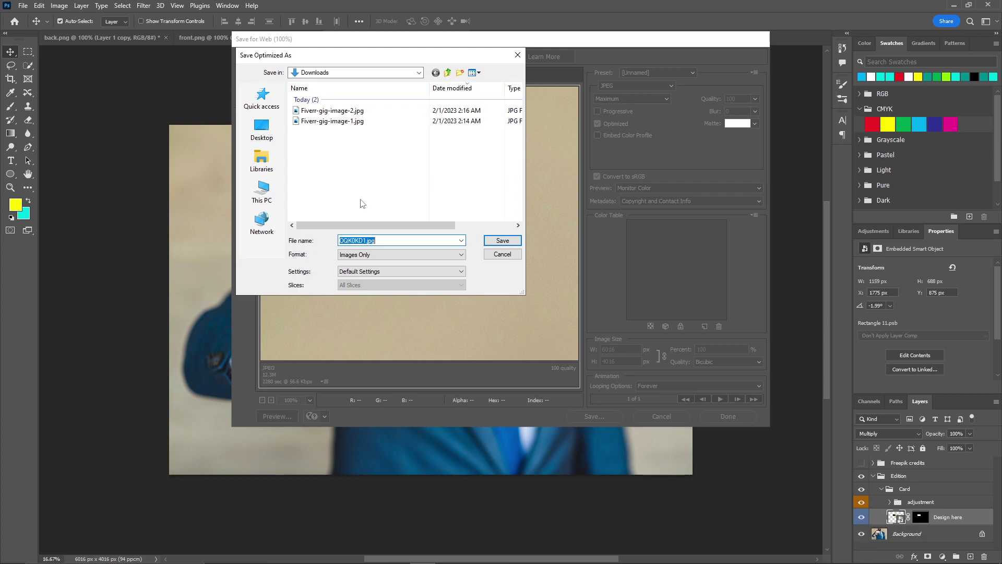
click(334, 110)
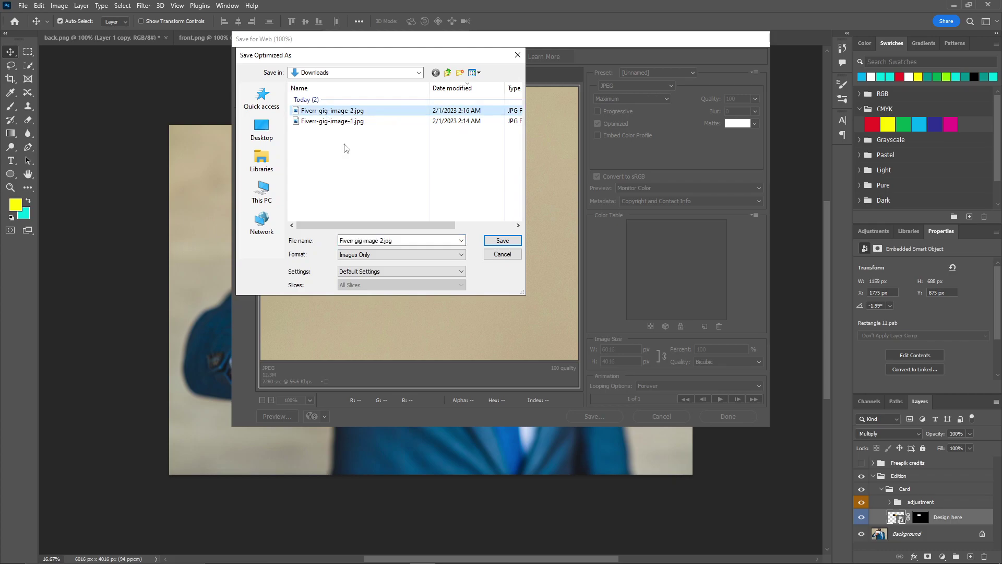
click(383, 241)
click(383, 242)
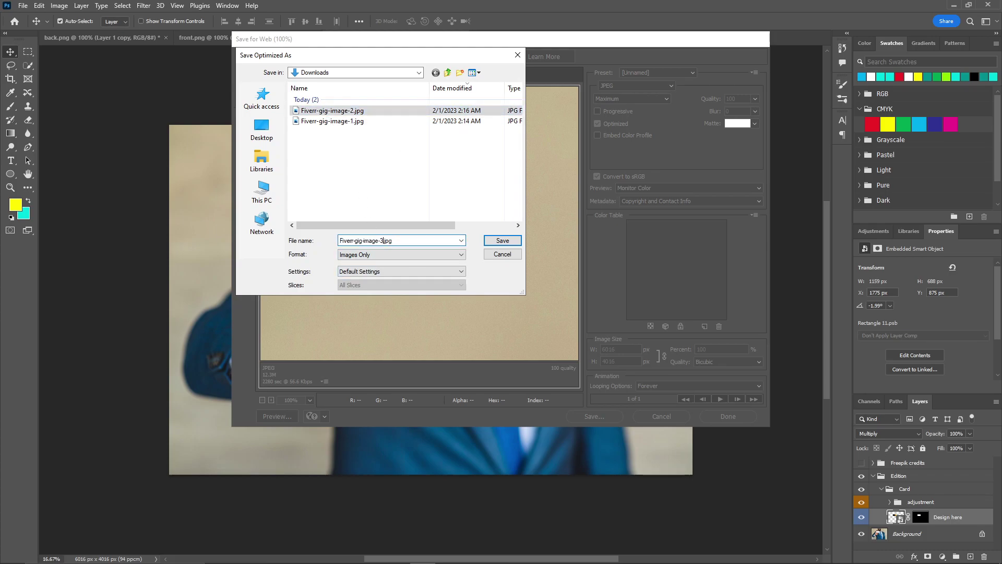
text(3)
key(Return)
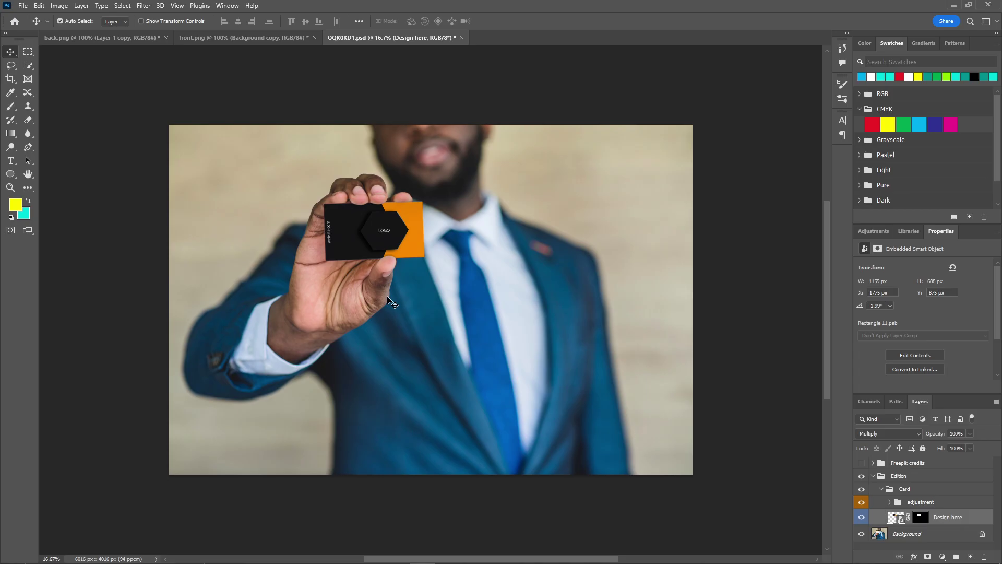
Step: Open Fiverr-gig-image-1.jpg from Downloads and step through images 2 and 3 to check the exports
key(alt+Tab)
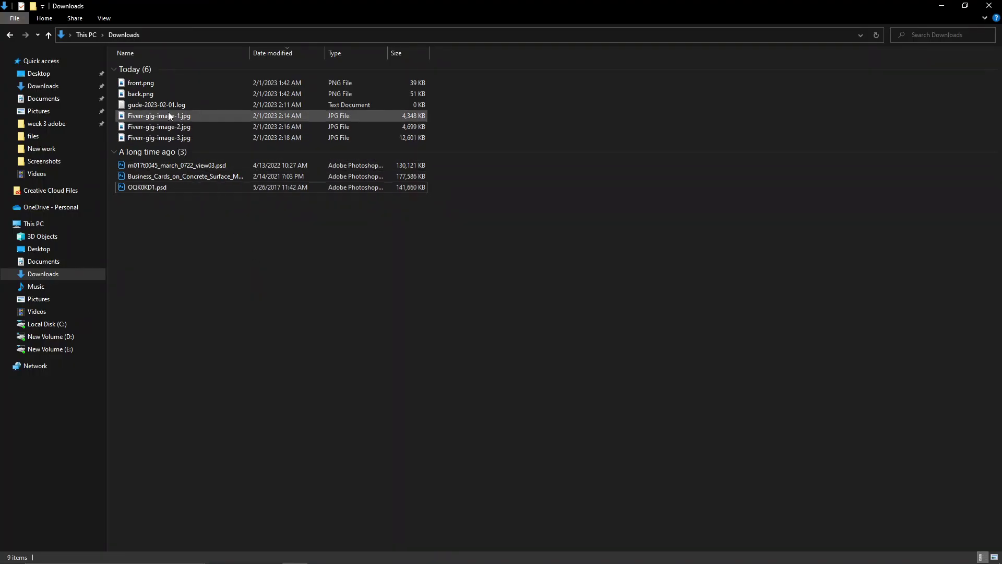
double_click(168, 115)
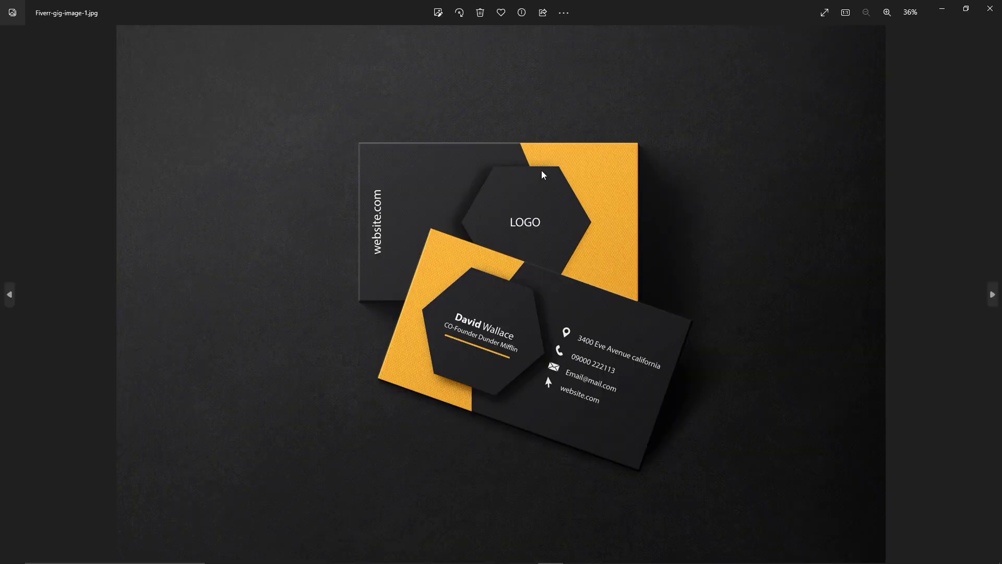
key(Right)
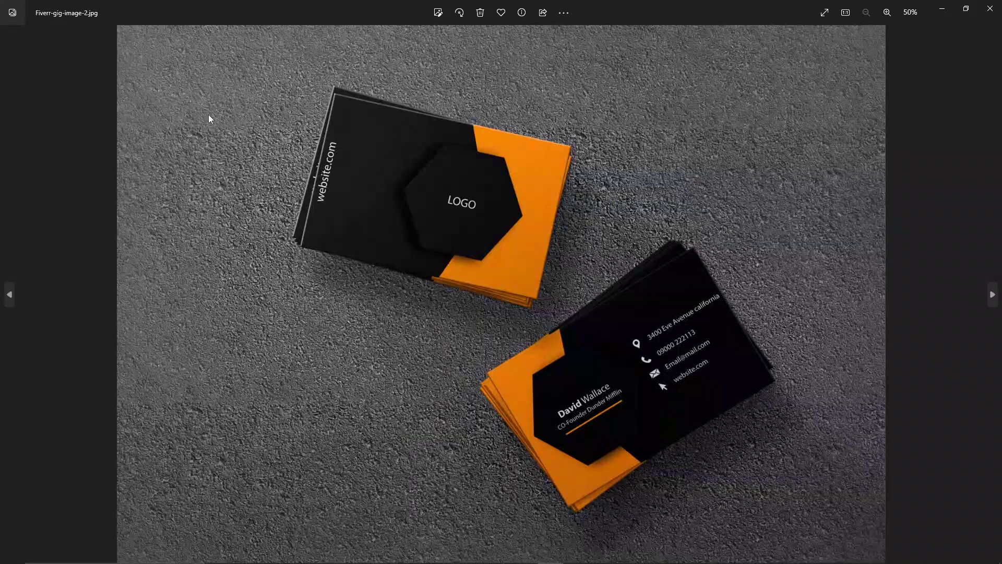
key(Right)
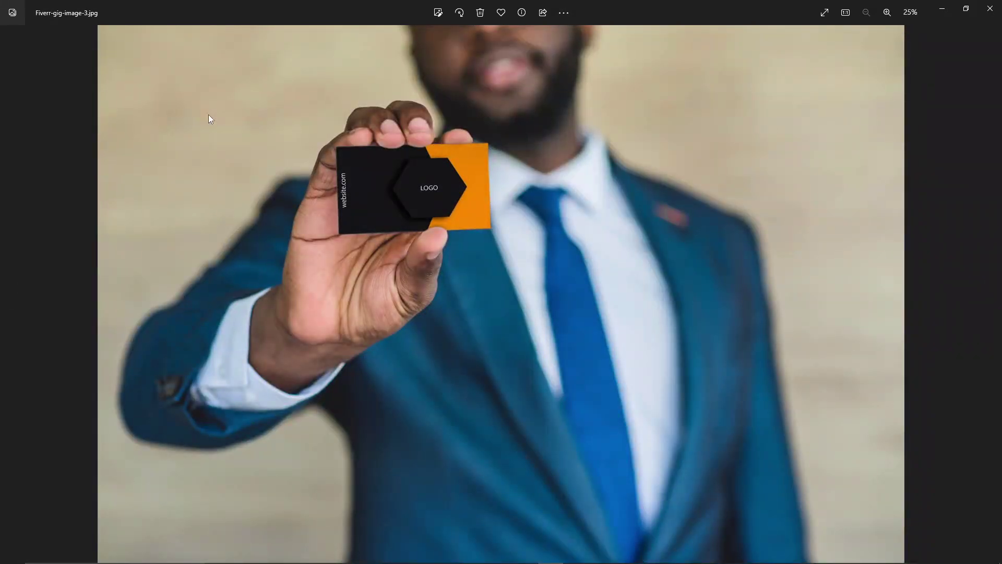